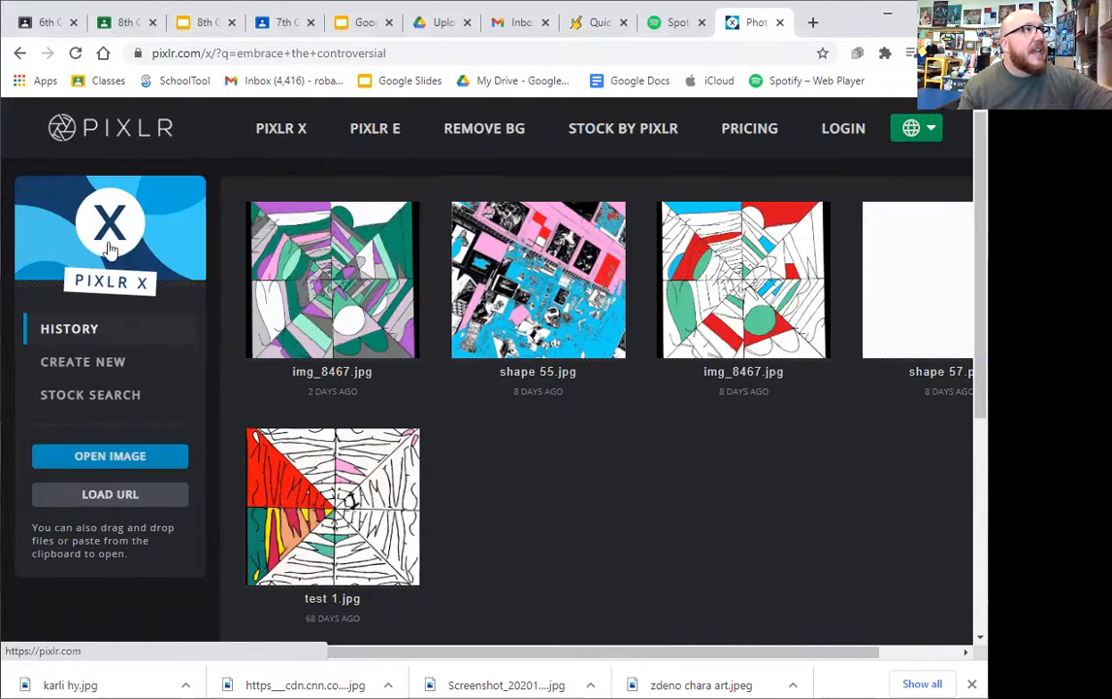
Open the photo IMG_8689 from the Downloads folder in Pixlr X.
click(384, 129)
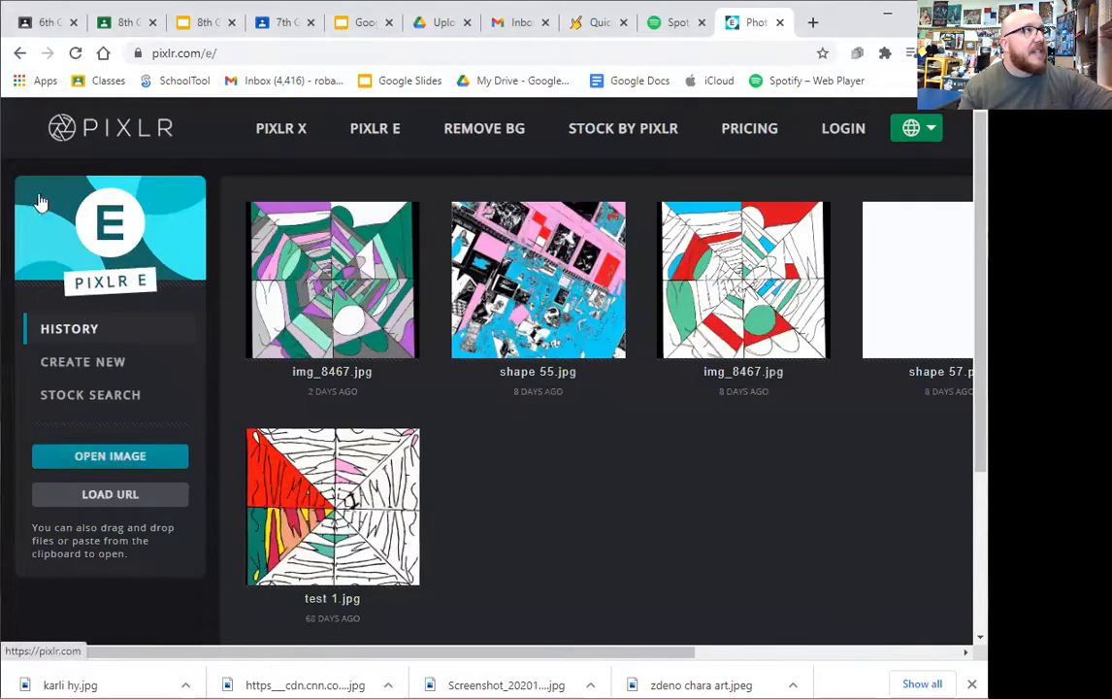
click(288, 133)
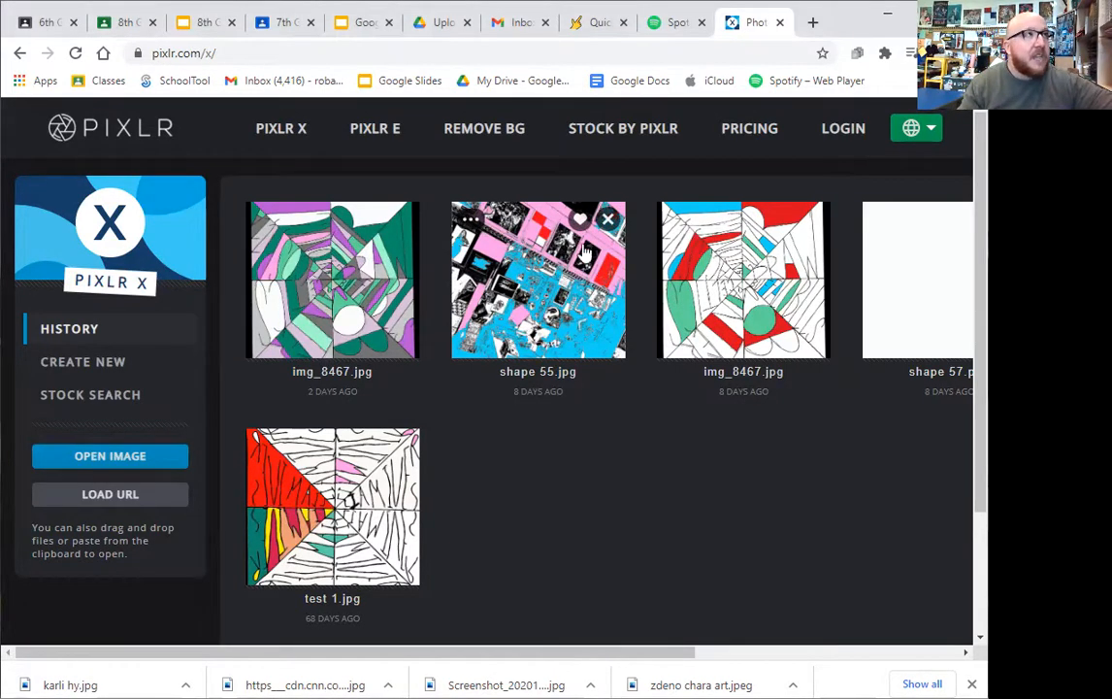
click(124, 464)
scroll(424, 226, down, 1)
scroll(424, 226, down, 8)
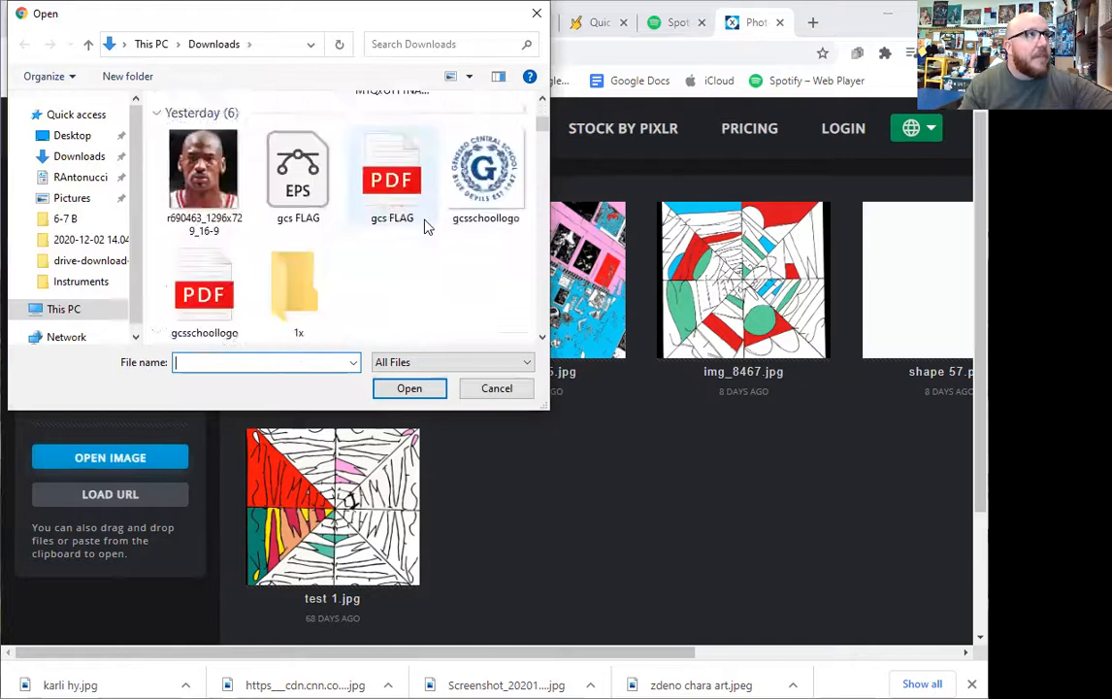
scroll(424, 226, down, 2)
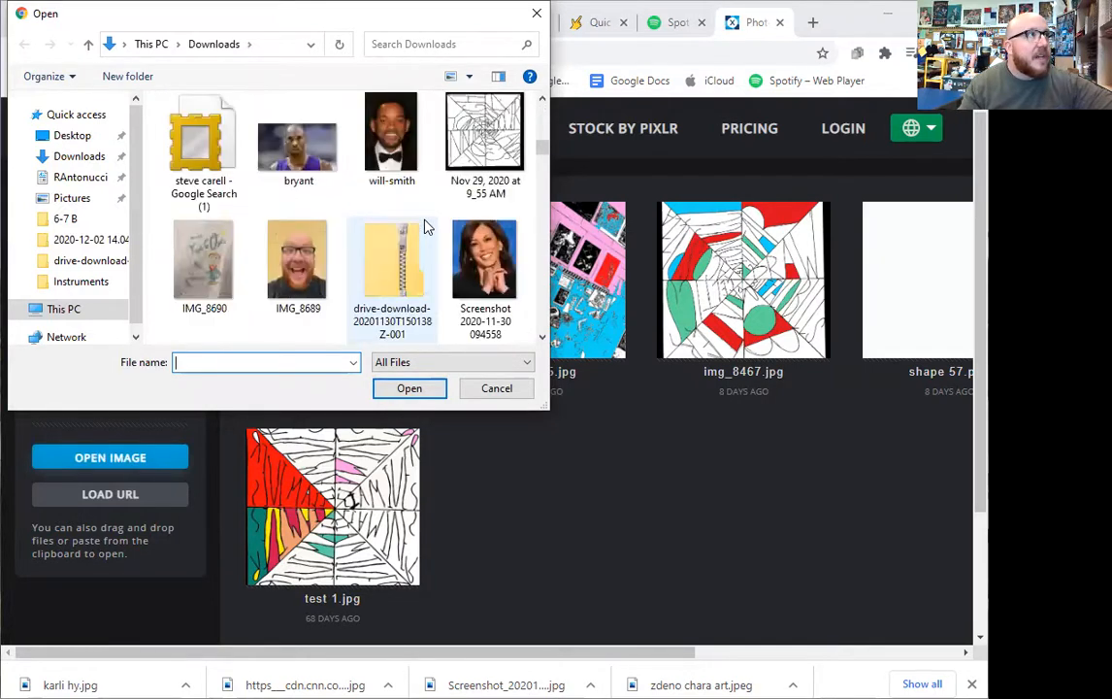
click(304, 129)
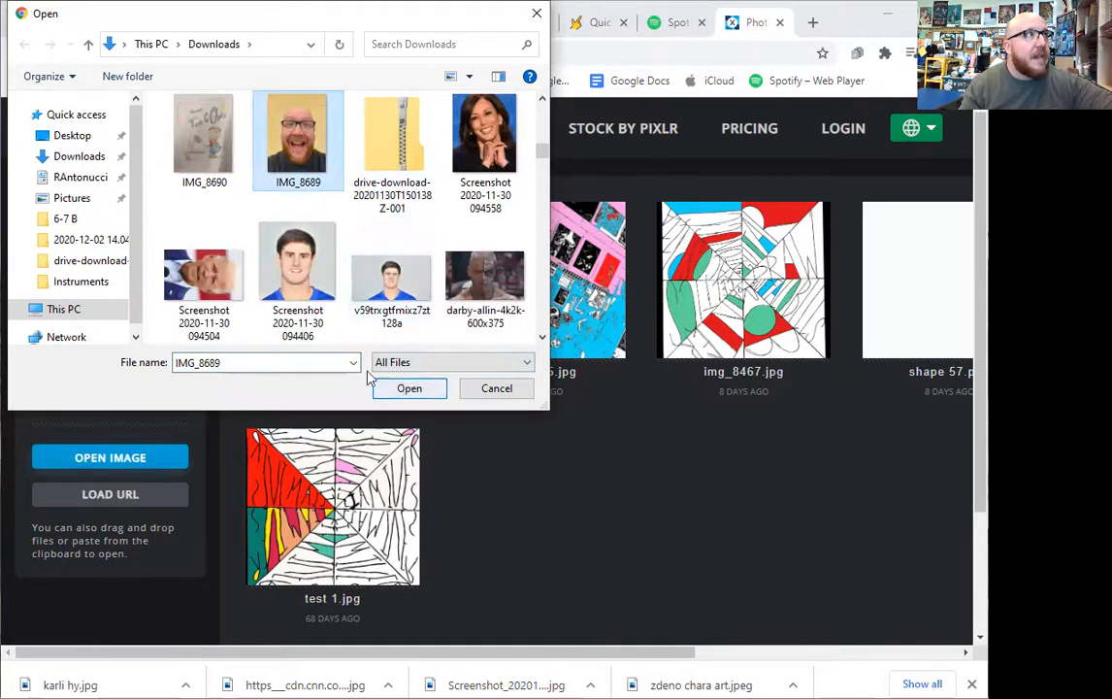
click(81, 156)
click(80, 160)
click(277, 227)
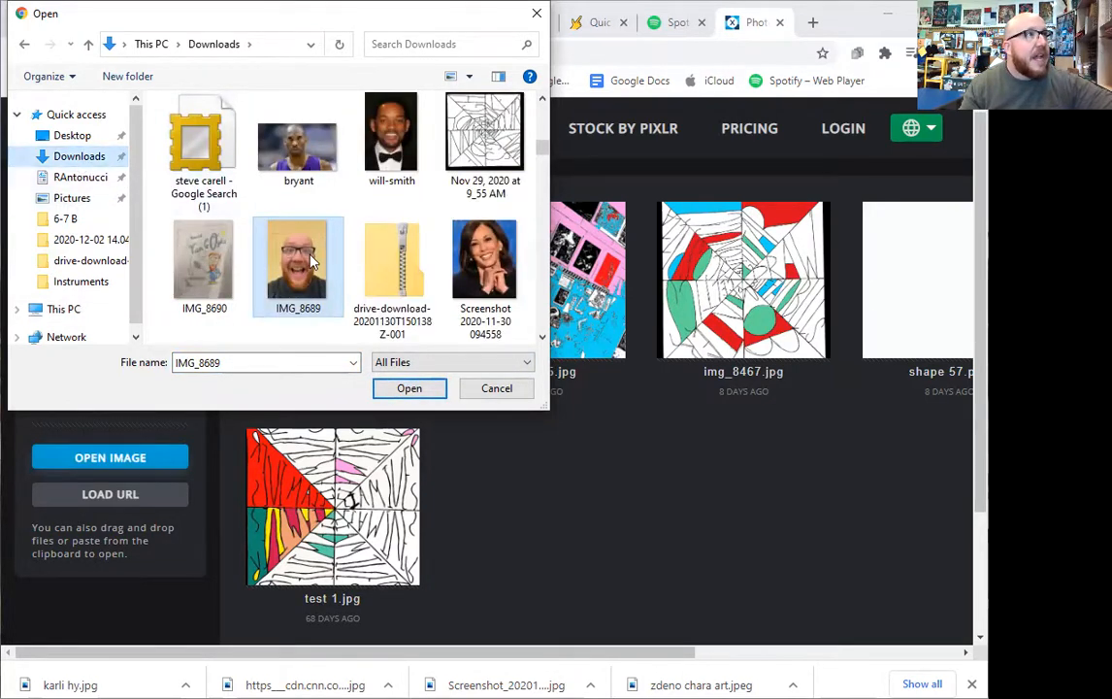
click(409, 389)
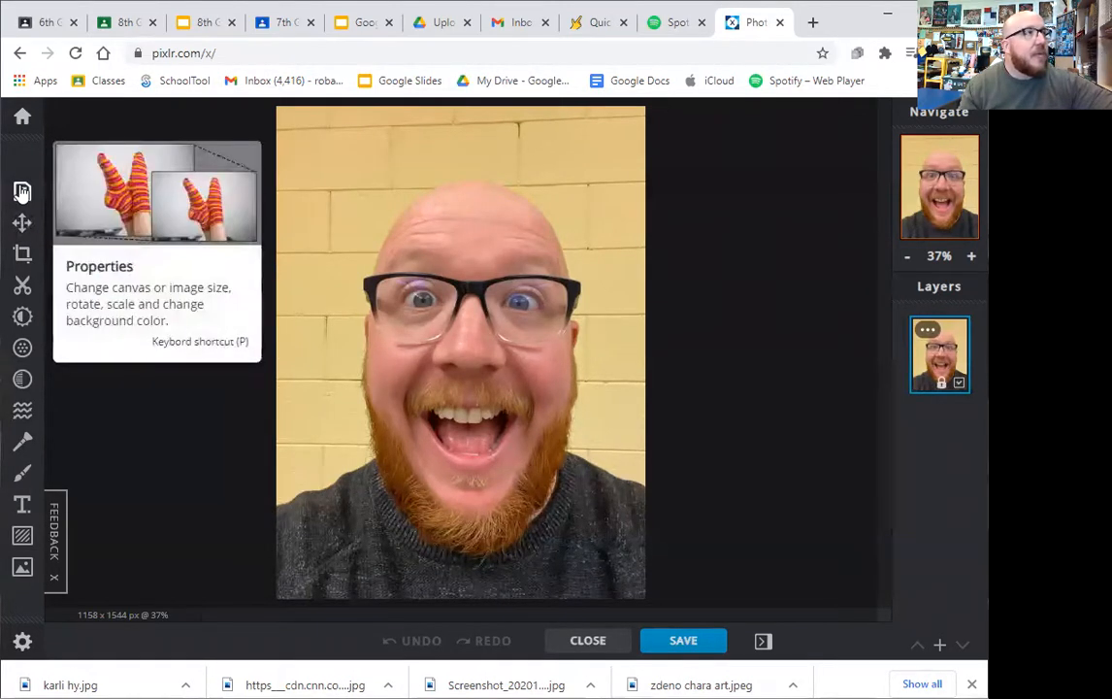
Crop the portrait to 1085 × 1359 px, trimming its top, left and bottom edges.
click(22, 255)
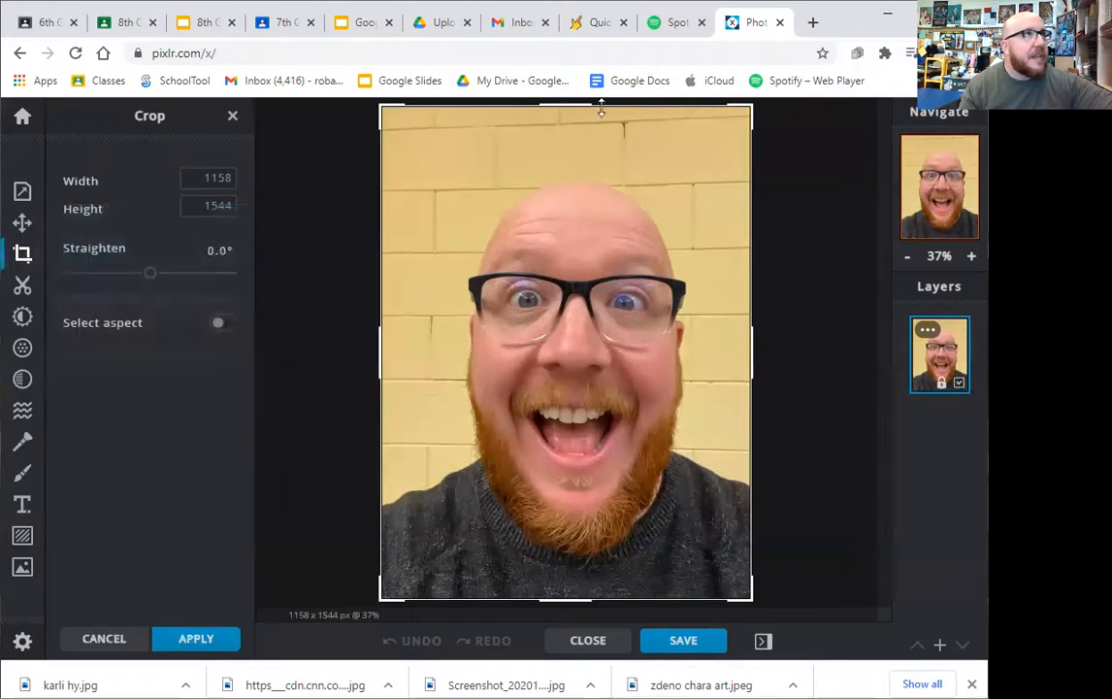
drag(583, 102, 586, 152)
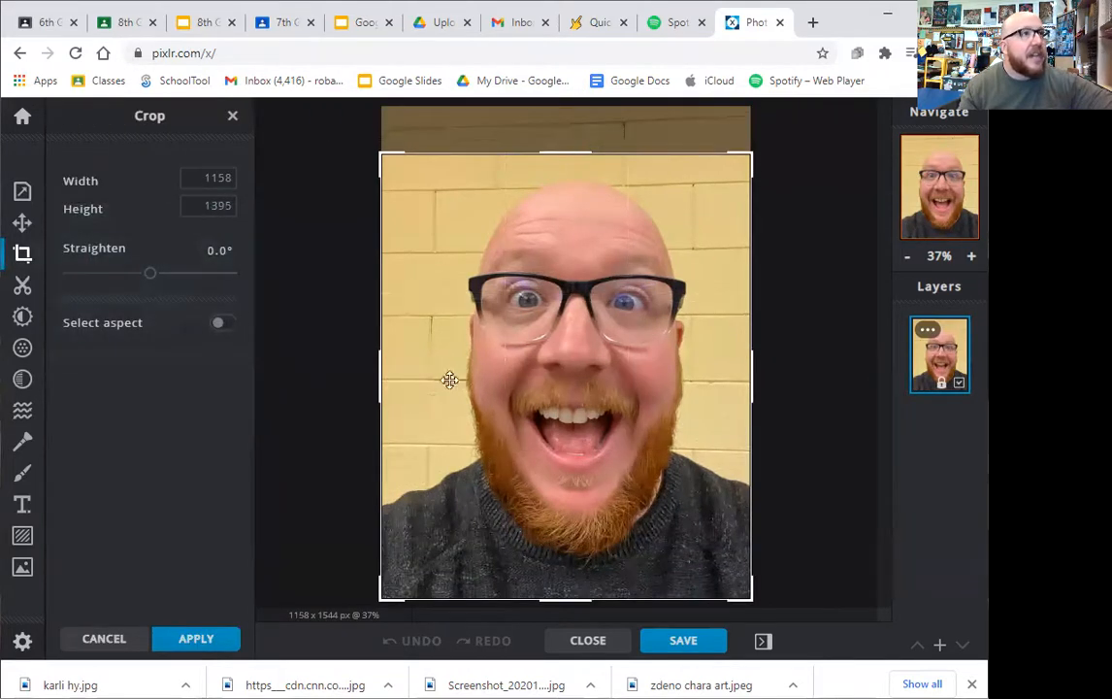
drag(375, 382, 404, 380)
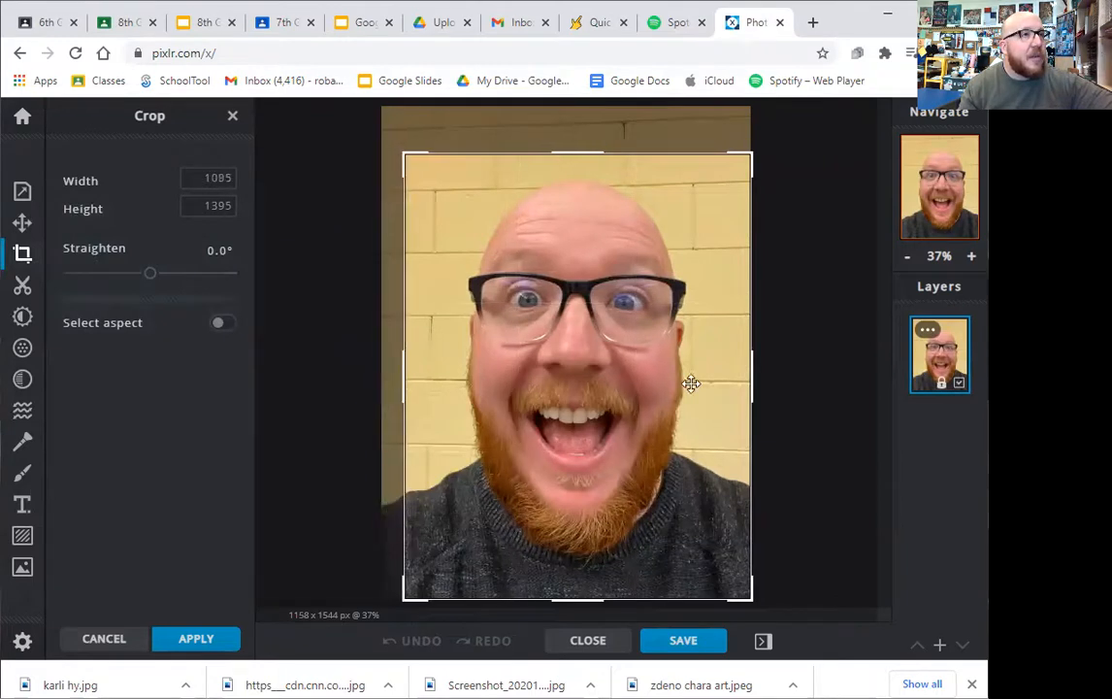
drag(579, 594, 582, 587)
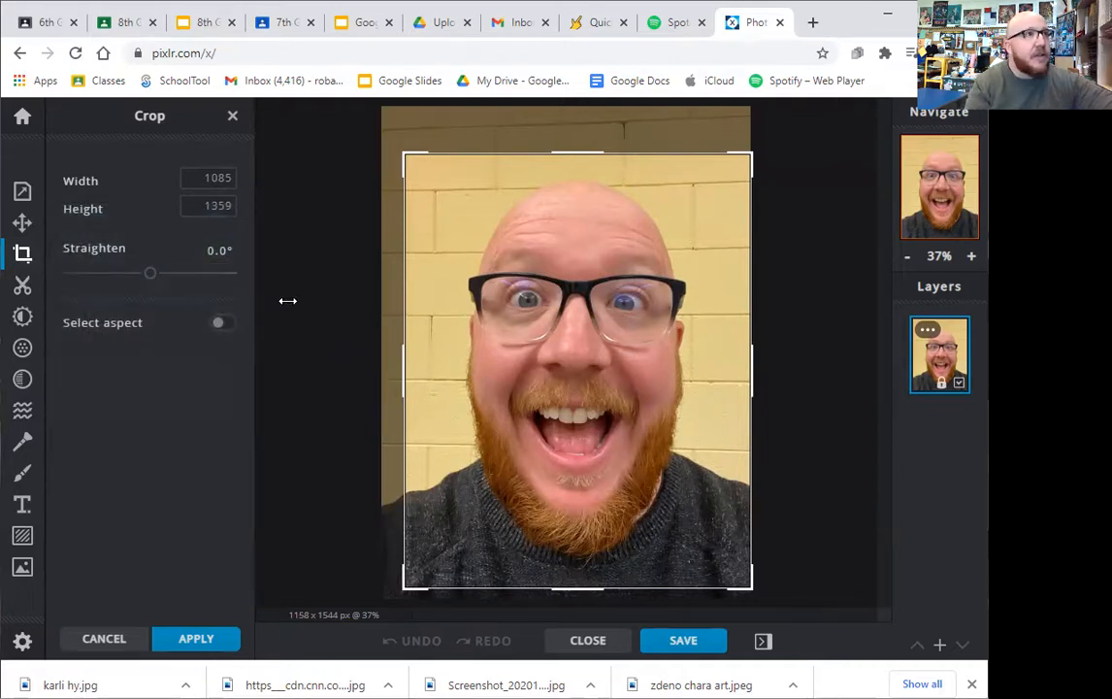
key(Return)
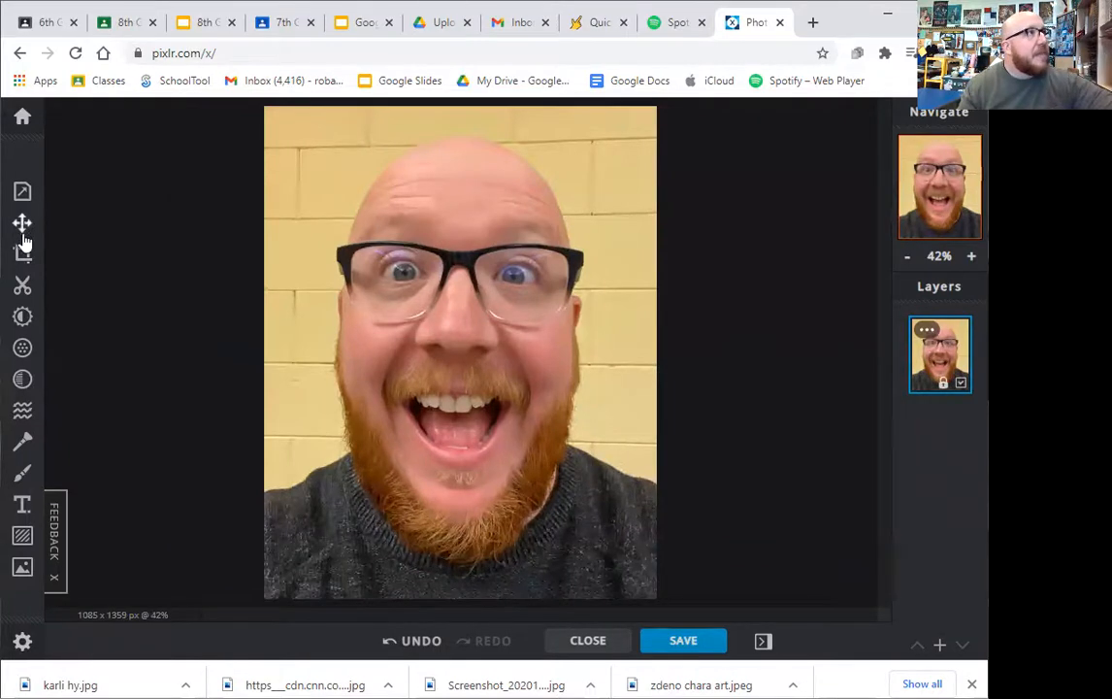
Open the Adjust tool and look through its Color and Light settings.
click(24, 319)
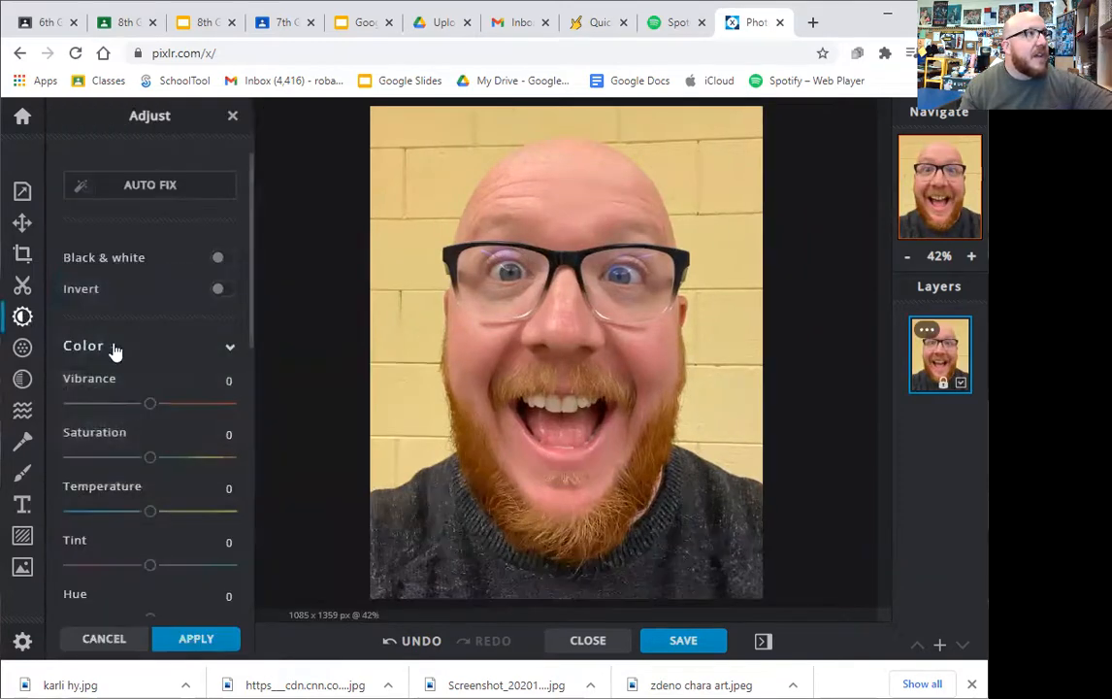
scroll(136, 408, down, 2)
scroll(144, 415, down, 5)
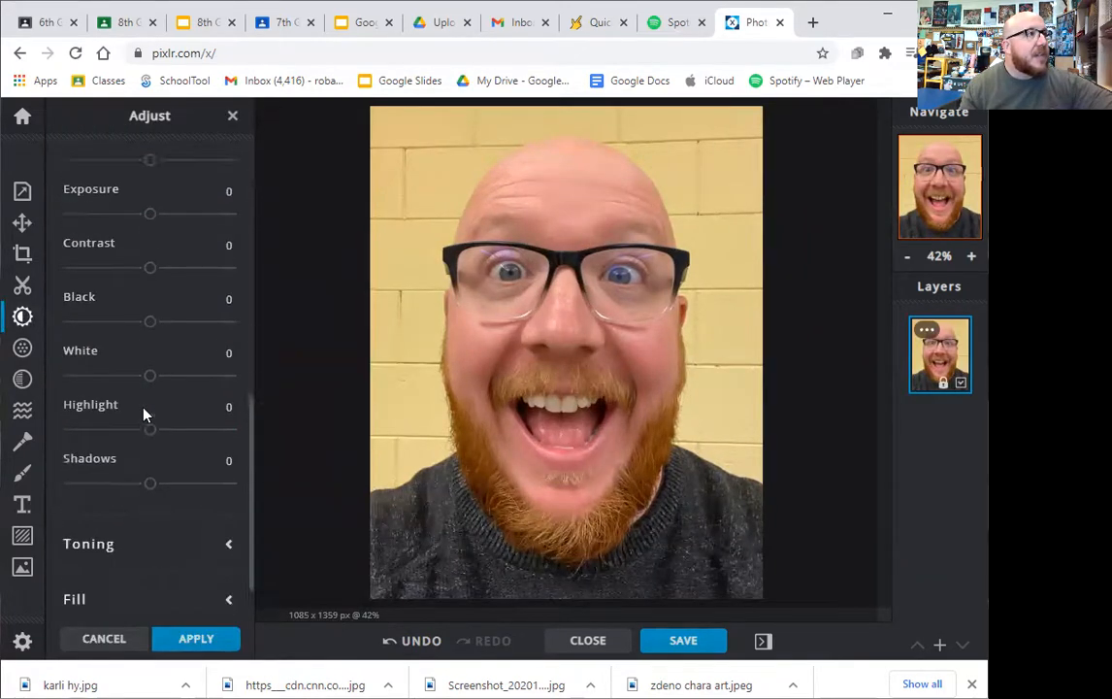
scroll(144, 414, up, 5)
scroll(144, 414, up, 2)
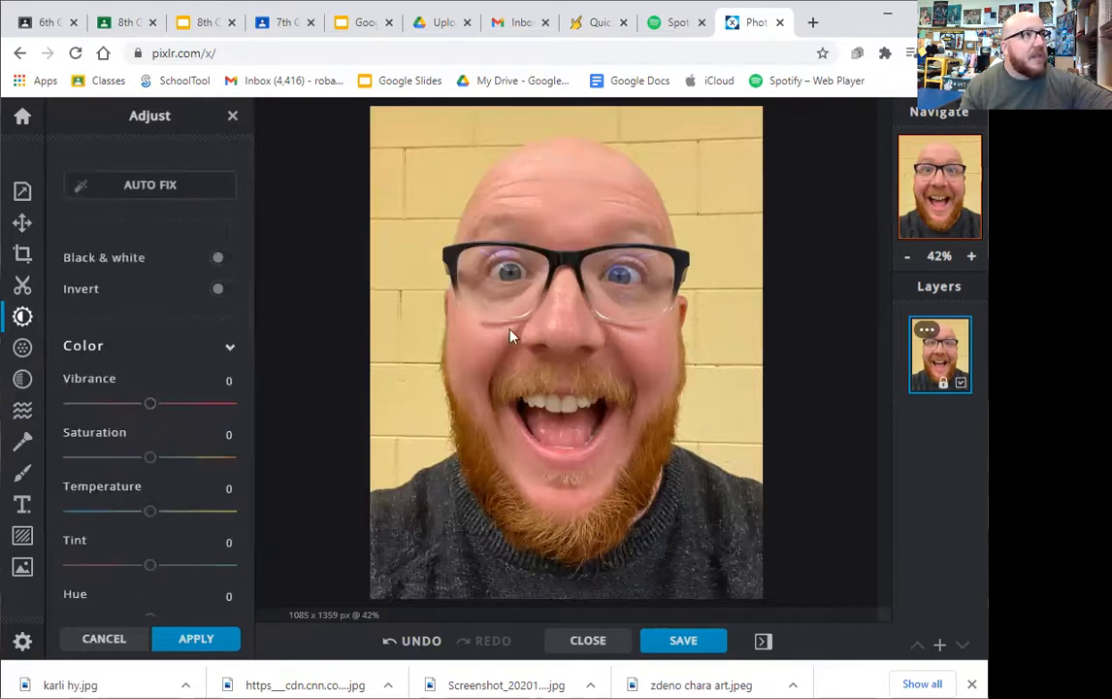
Try the Black & white and Invert adjustments on the portrait, switching each one off again.
click(113, 263)
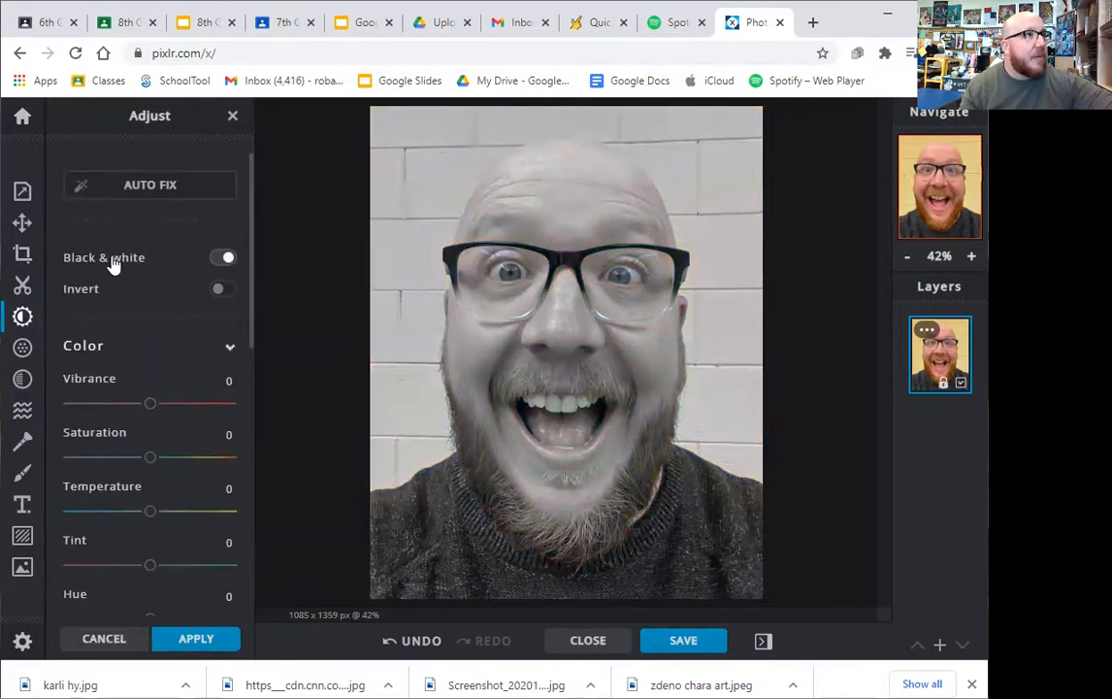
click(112, 264)
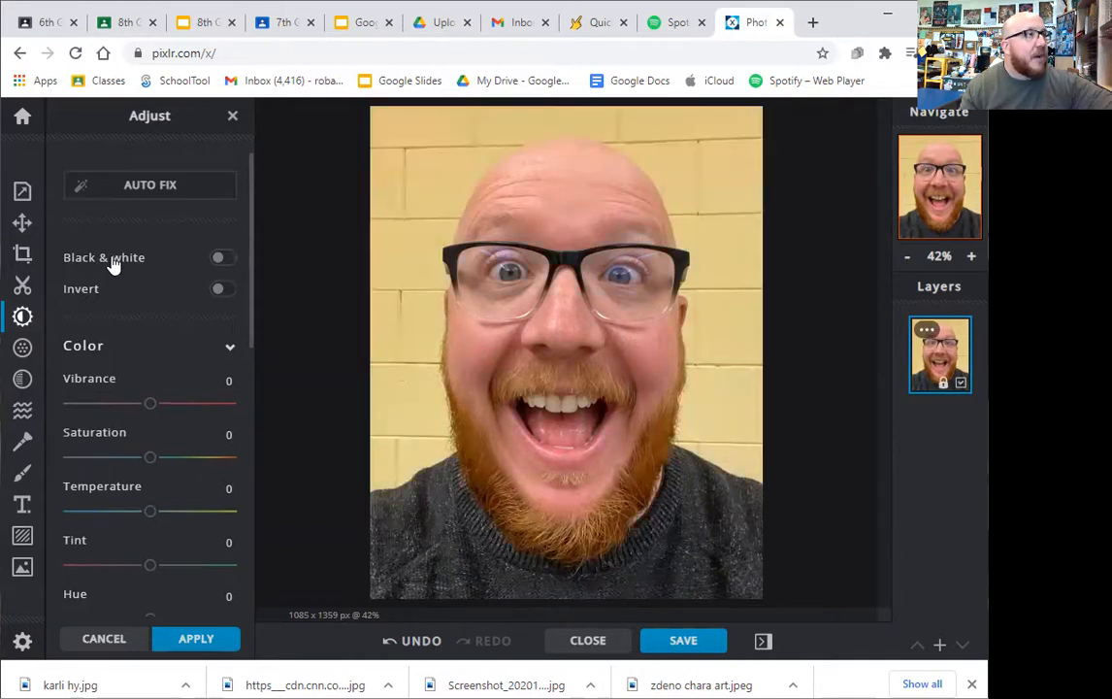
click(206, 291)
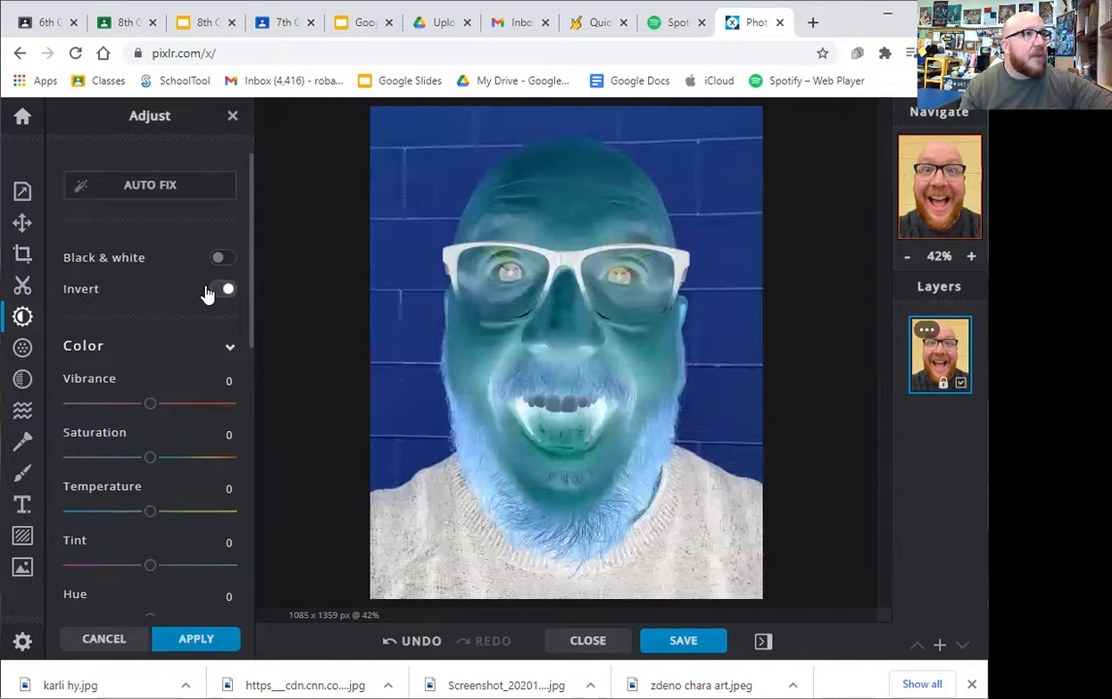
click(207, 292)
Set the photo's vibrance to 2, temperature to -2, tint to -2 and hue to 10, returning saturation to 0 after trying 100.
scroll(199, 291, down, 2)
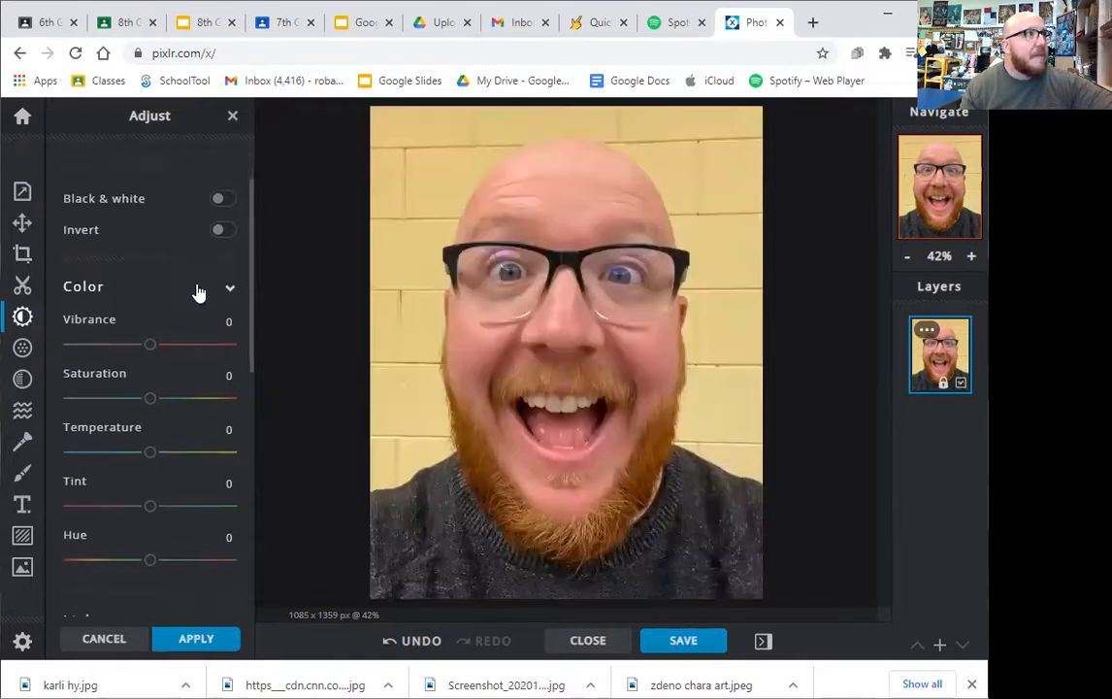
mouse_move(150, 317)
mouse_down()
mouse_move(225, 320)
mouse_move(152, 321)
mouse_up()
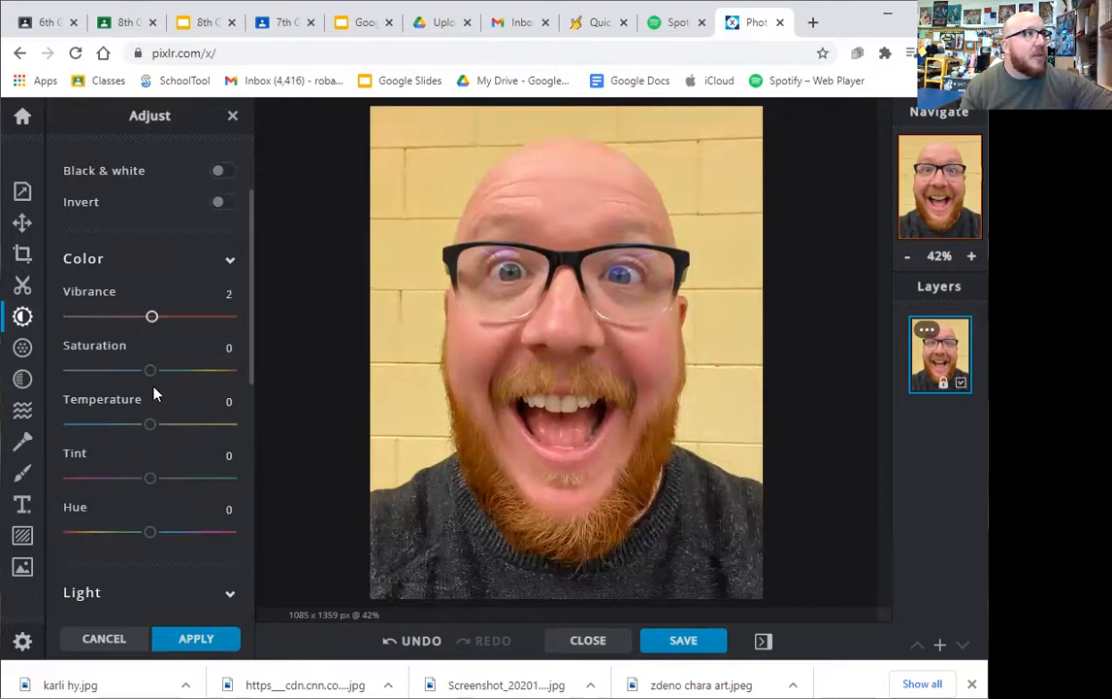
drag(152, 374, 230, 375)
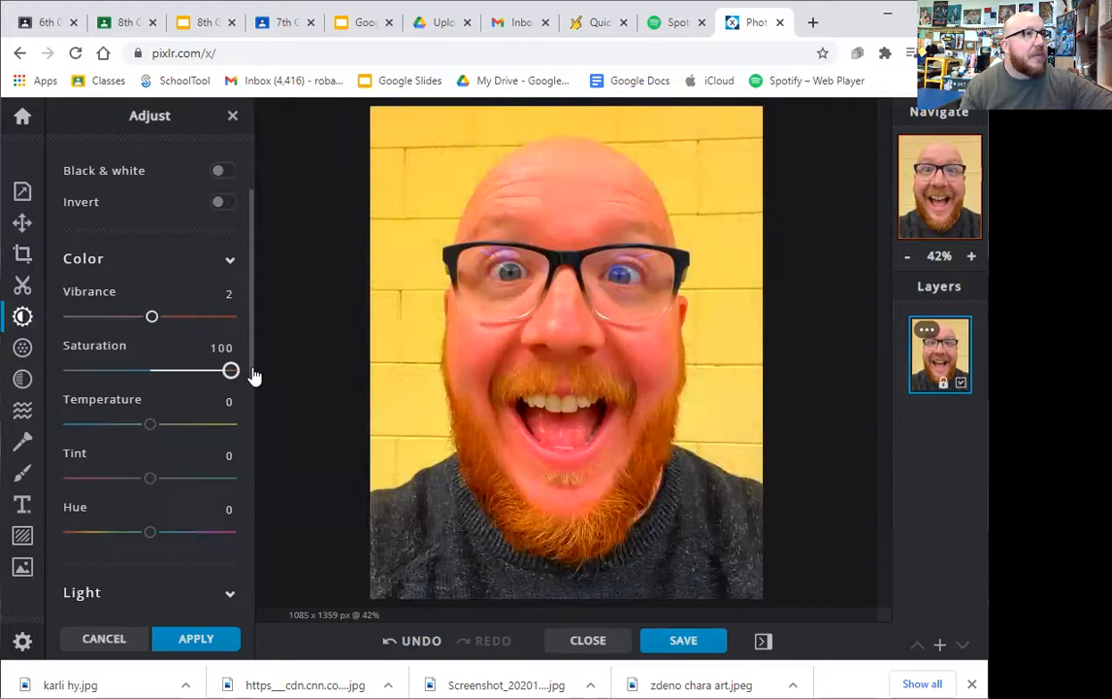
drag(244, 377, 148, 424)
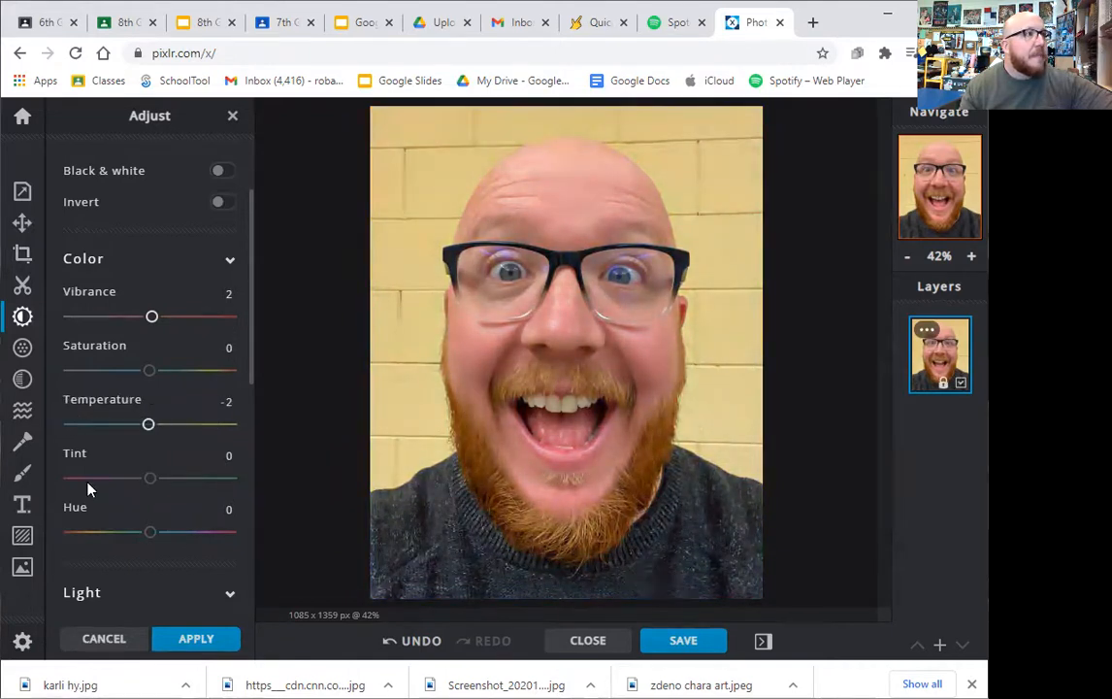
mouse_move(150, 480)
mouse_down()
mouse_move(233, 479)
mouse_move(42, 485)
mouse_move(162, 482)
mouse_move(148, 482)
mouse_up()
mouse_move(149, 535)
mouse_down()
mouse_move(68, 532)
mouse_move(248, 534)
mouse_move(156, 541)
mouse_up()
scroll(157, 519, down, 3)
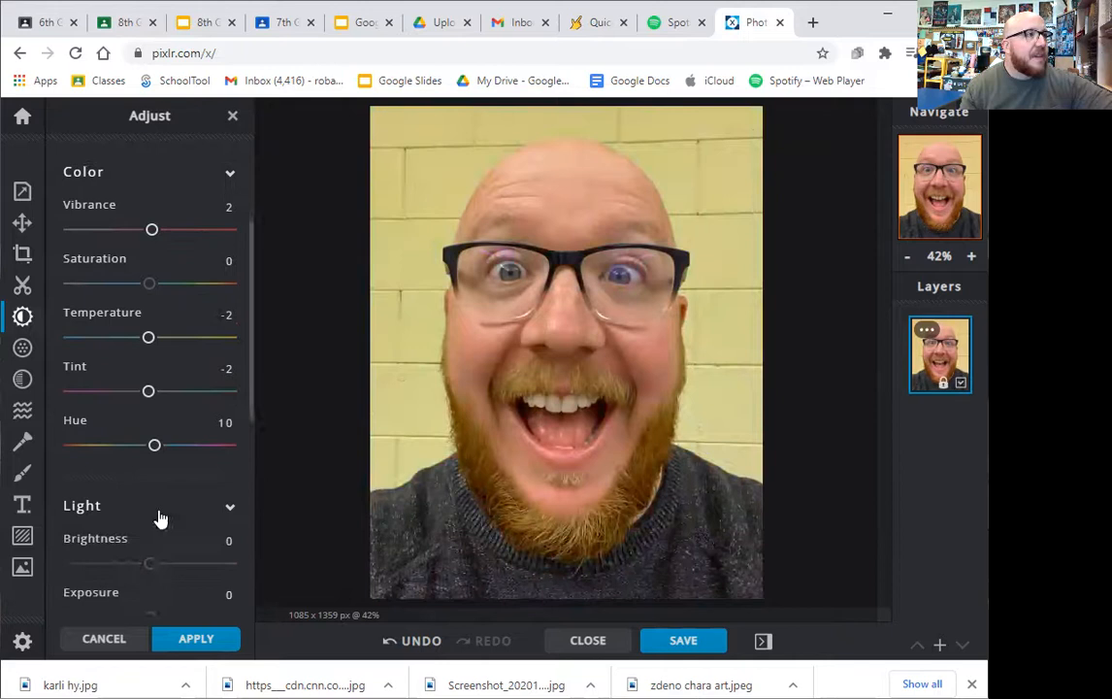
Adjust the photo's light with brightness 2, contrast -6, highlight 38 and shadows 46.
drag(148, 392, 149, 445)
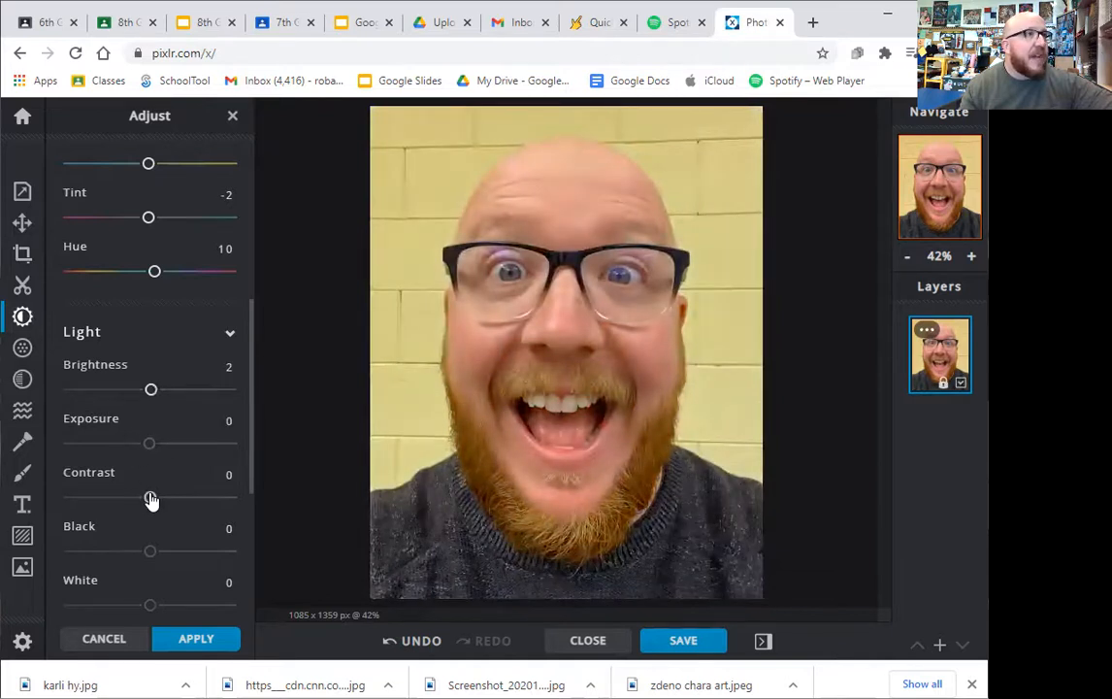
mouse_move(150, 499)
mouse_down()
mouse_move(205, 496)
mouse_move(144, 497)
mouse_up()
mouse_move(152, 552)
mouse_down()
mouse_move(186, 551)
mouse_move(151, 551)
mouse_up()
scroll(151, 551, down, 3)
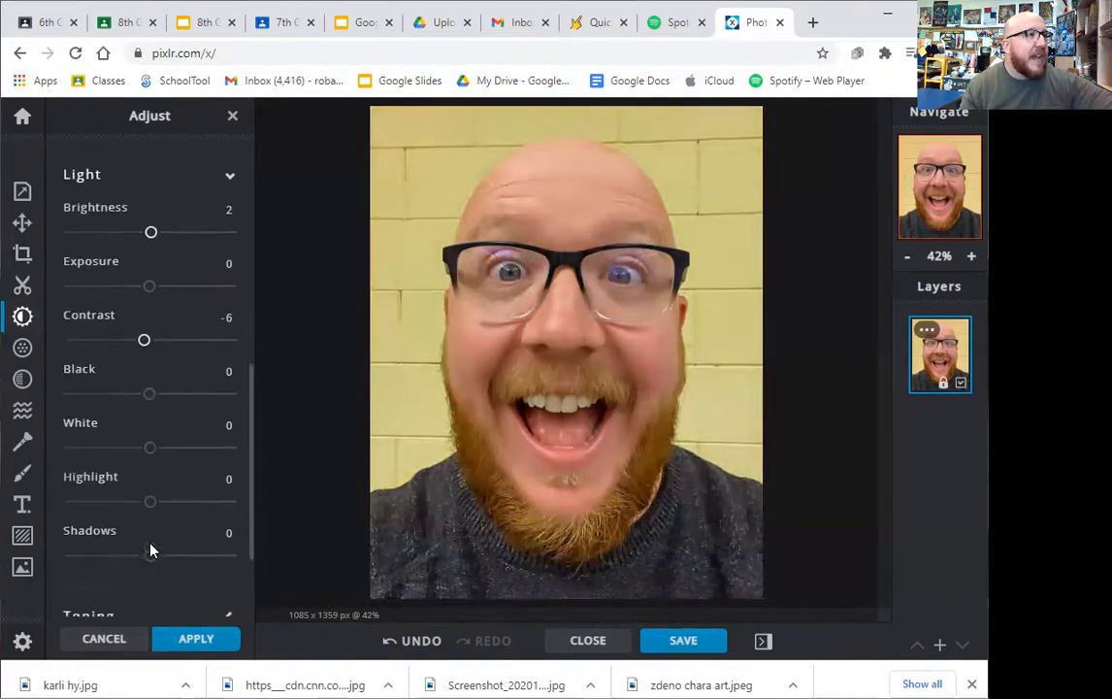
mouse_move(149, 441)
mouse_down()
mouse_move(174, 436)
mouse_move(151, 444)
mouse_up()
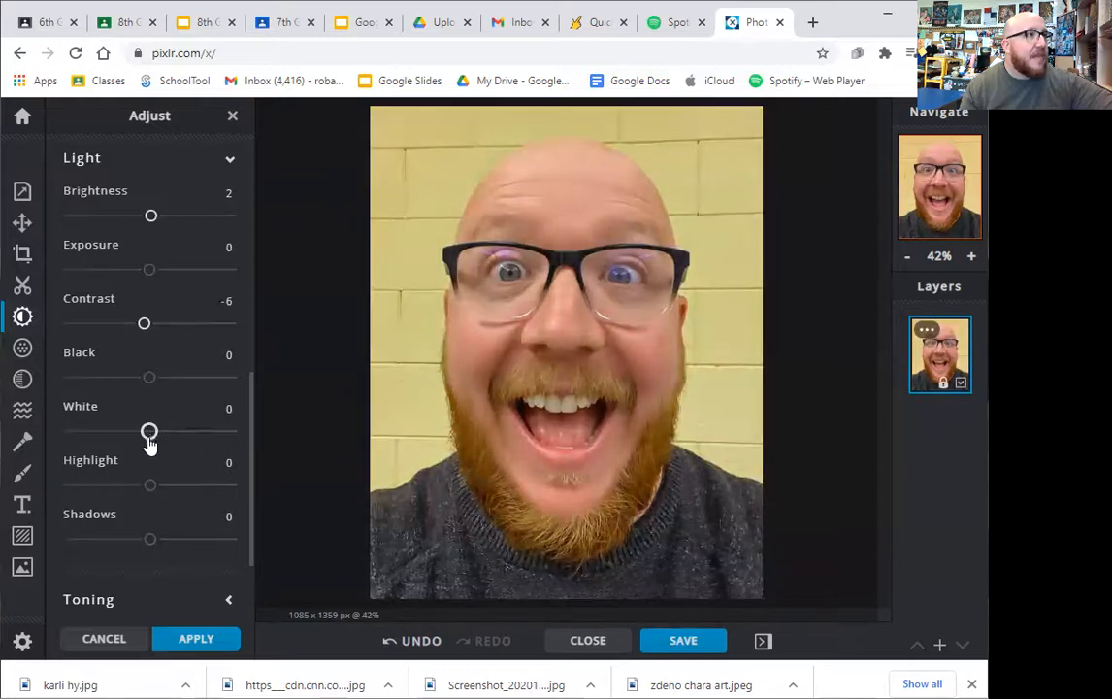
drag(153, 488, 180, 490)
drag(151, 542, 188, 541)
scroll(179, 544, down, 2)
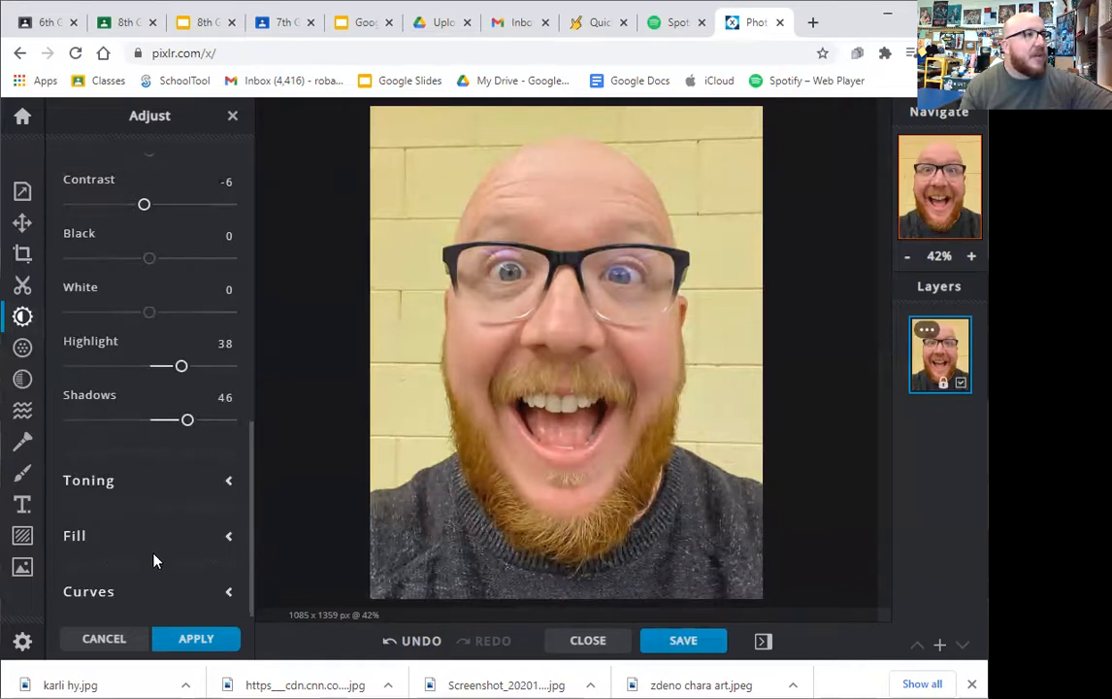
scroll(129, 474, up, 6)
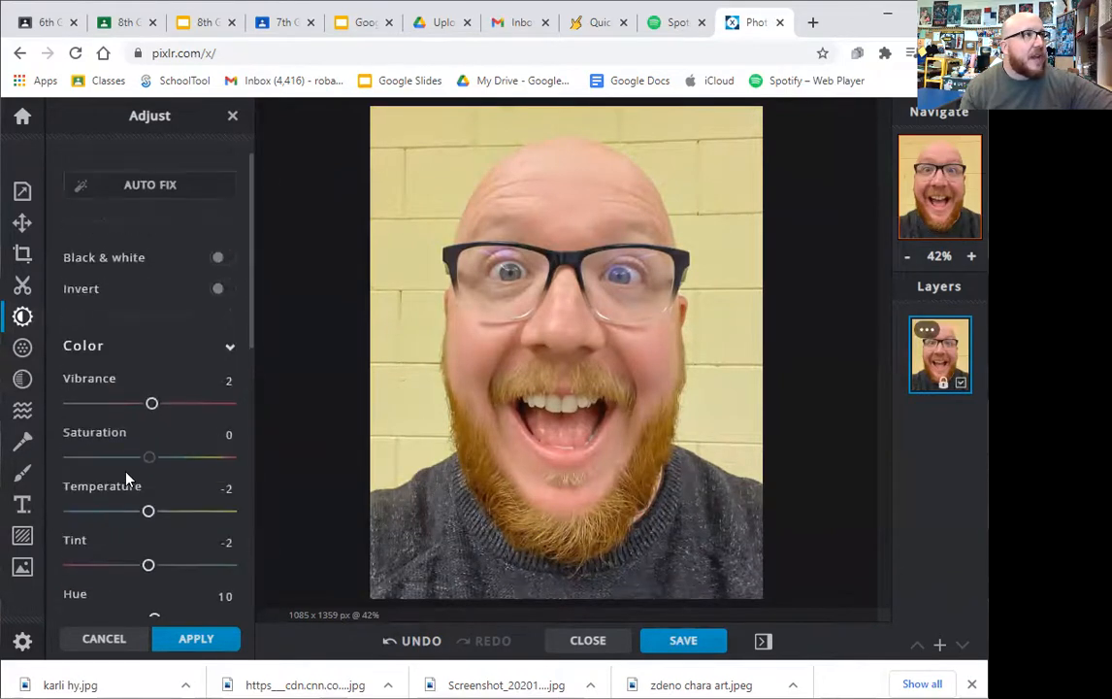
Filter the photo's details with clarity -1, smooth 46 and grain 18, returning blur to 0 after trying it.
click(21, 351)
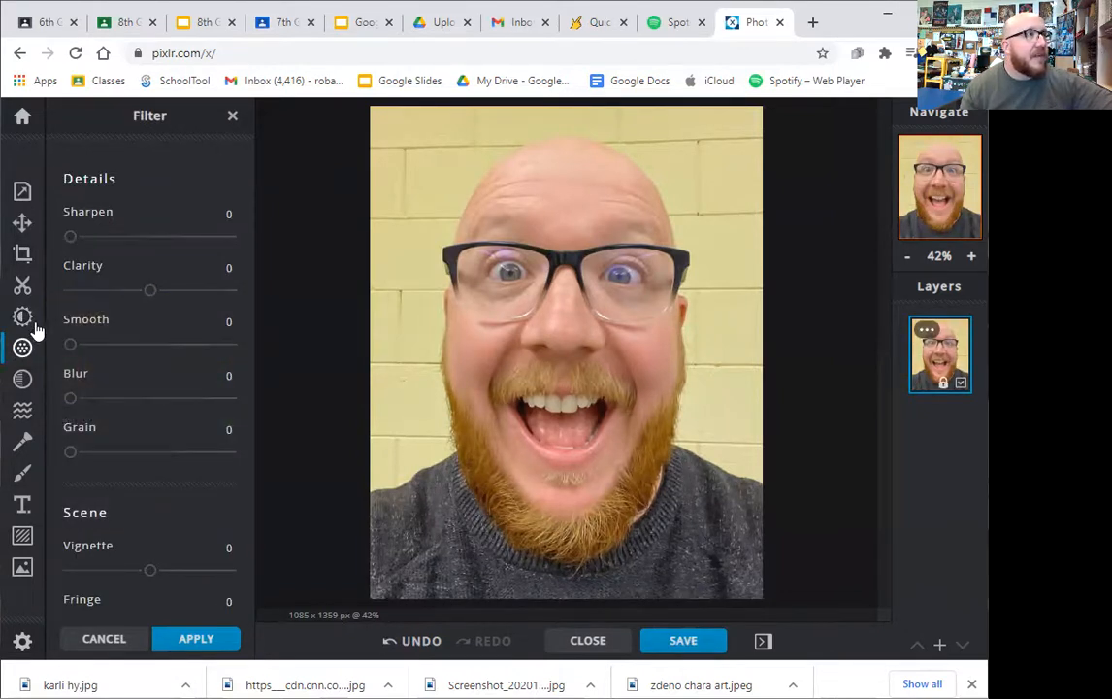
drag(72, 238, 45, 244)
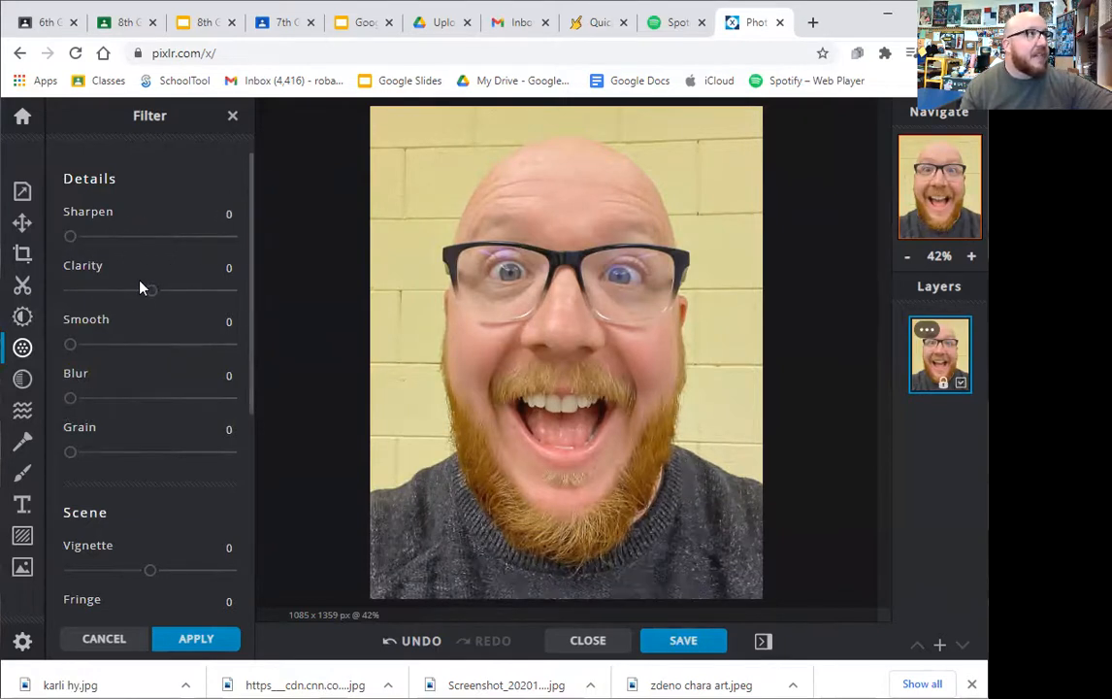
mouse_move(151, 291)
mouse_down()
mouse_move(258, 301)
mouse_move(150, 294)
mouse_up()
drag(70, 348, 133, 358)
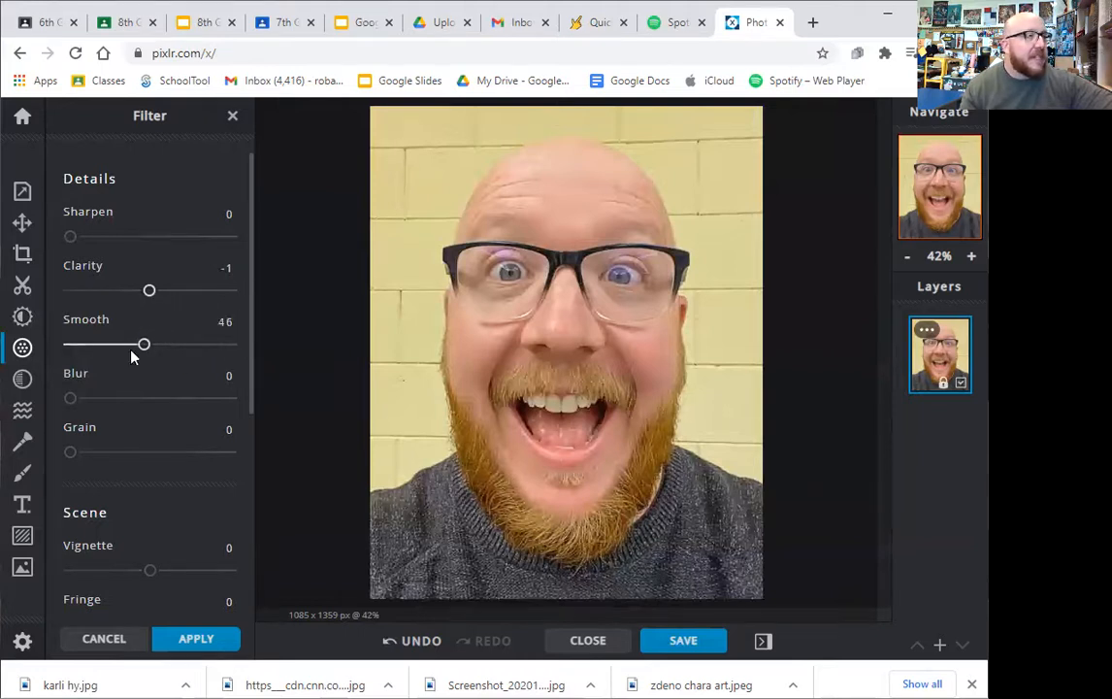
drag(71, 402, 142, 400)
mouse_move(74, 453)
mouse_down()
mouse_move(203, 454)
mouse_move(87, 455)
mouse_up()
drag(141, 400, 32, 404)
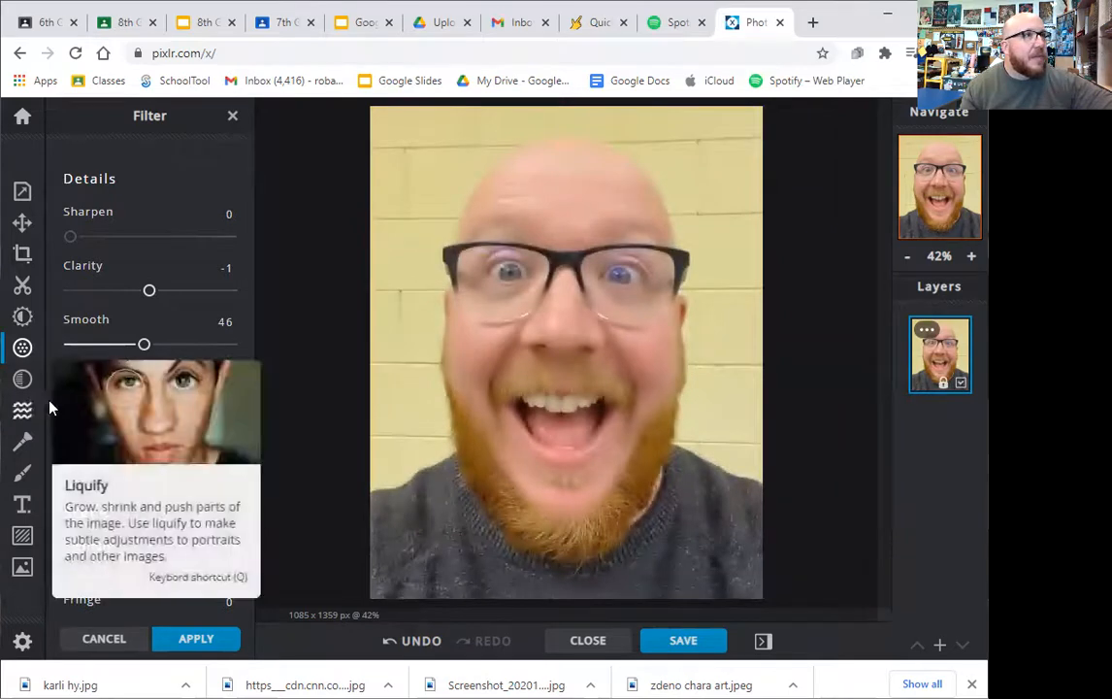
Add scene filter effects to the photo with vignette 51 and fringe 61.
scroll(97, 512, down, 2)
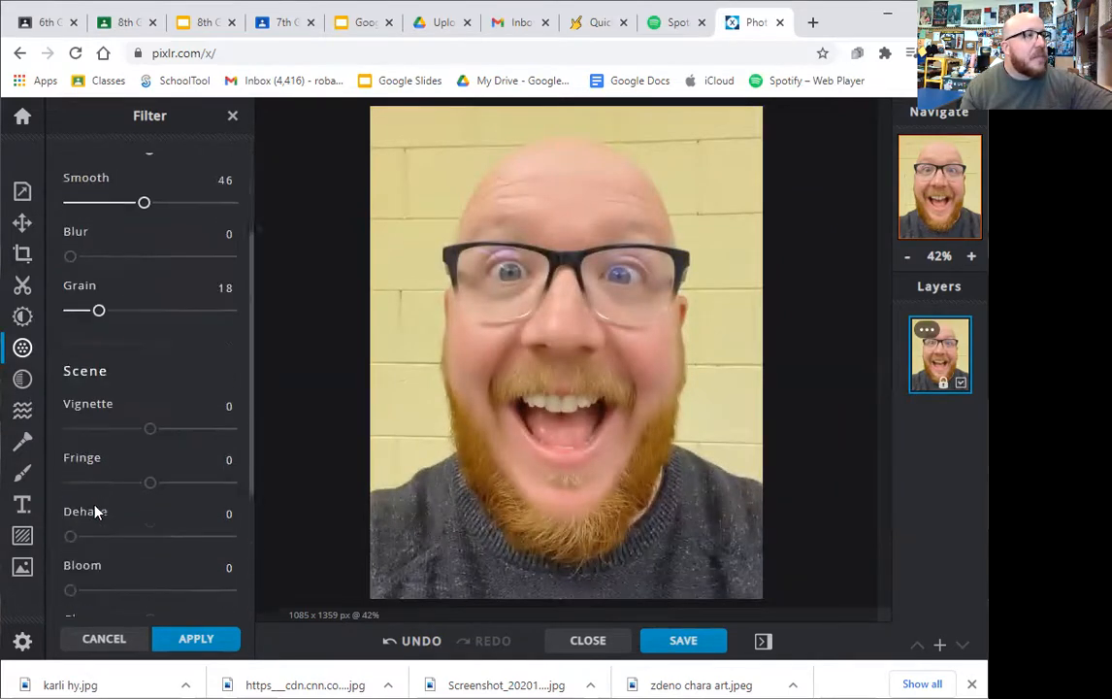
scroll(121, 351, down, 1)
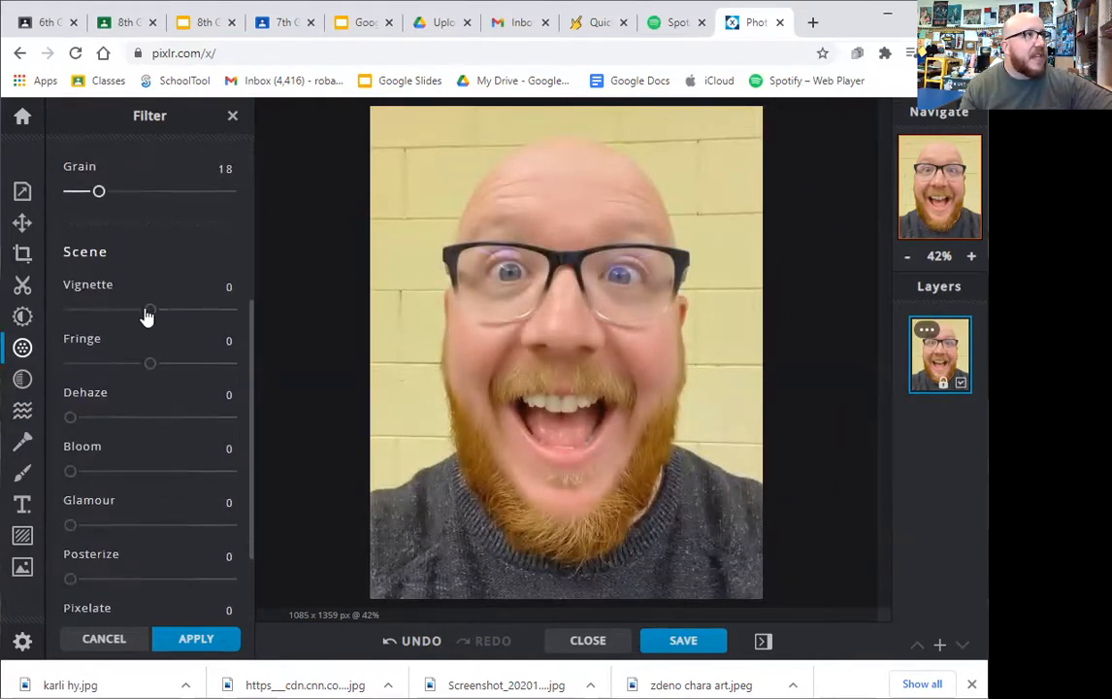
drag(147, 312, 191, 311)
drag(149, 366, 204, 369)
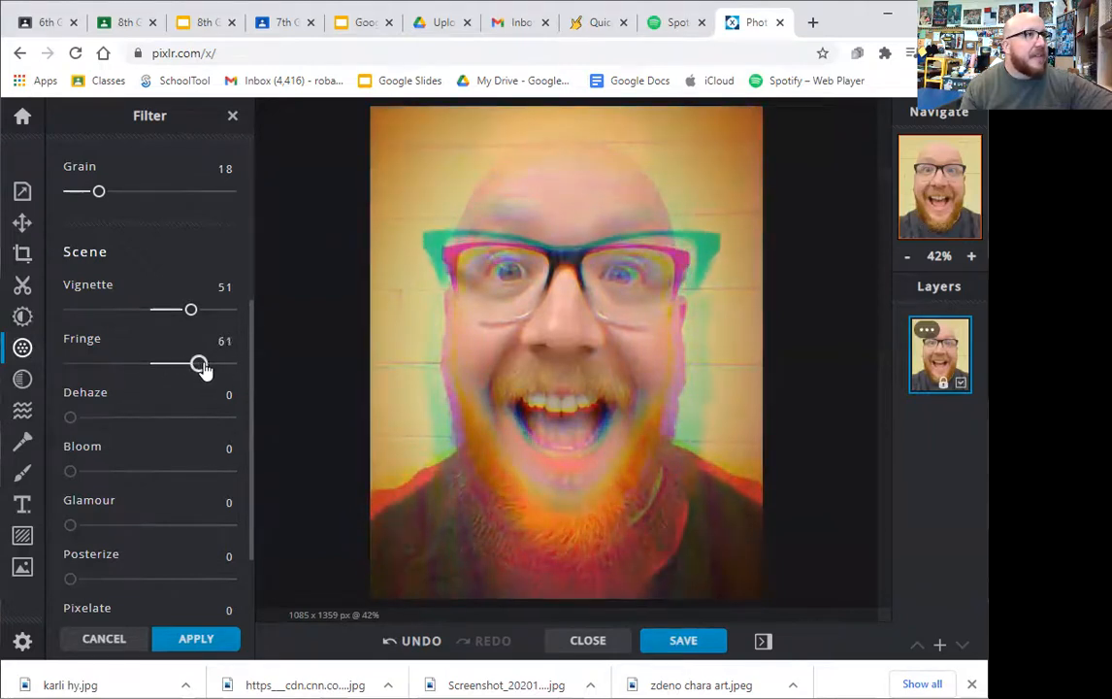
Set the photo's scene filters to bloom 37, posterize 2 and mosaic 8, also trying dehaze, glamour and pixelate.
drag(72, 419, 49, 431)
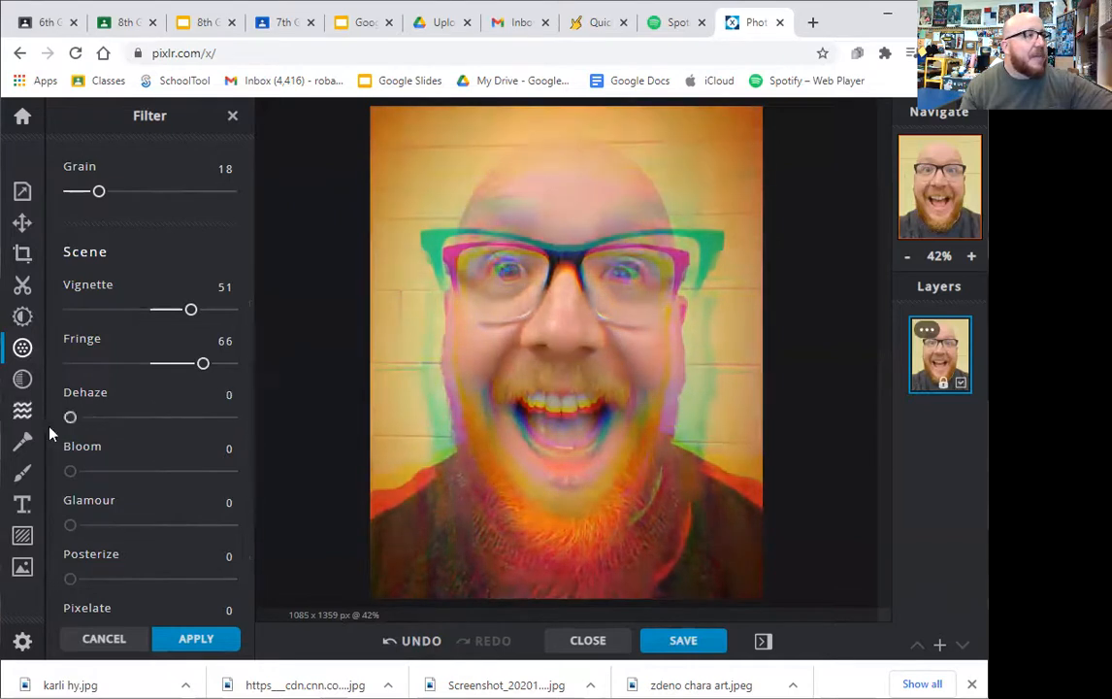
drag(72, 473, 133, 458)
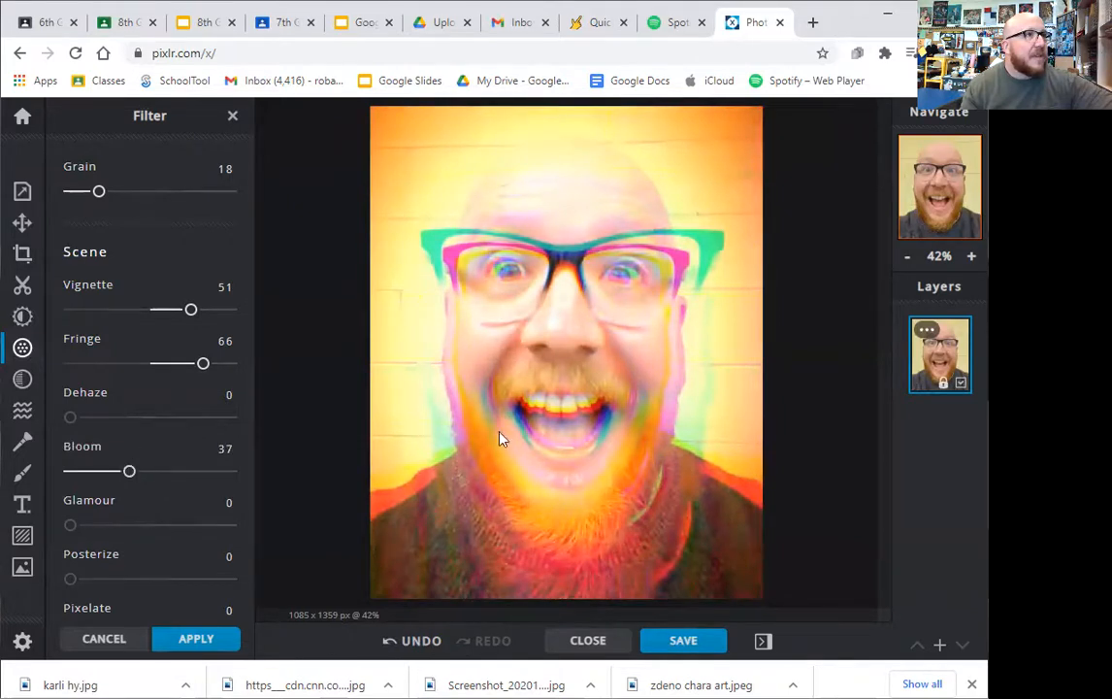
mouse_move(70, 529)
mouse_down()
mouse_move(175, 524)
mouse_move(25, 522)
mouse_move(110, 521)
mouse_move(79, 524)
mouse_up()
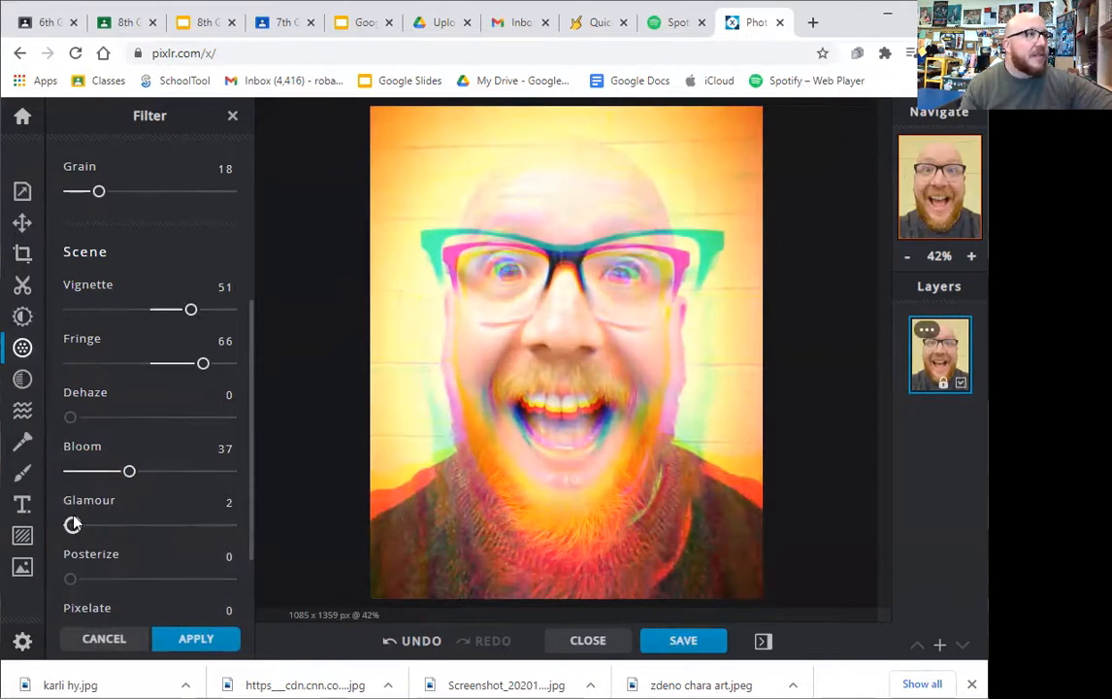
scroll(159, 524, down, 2)
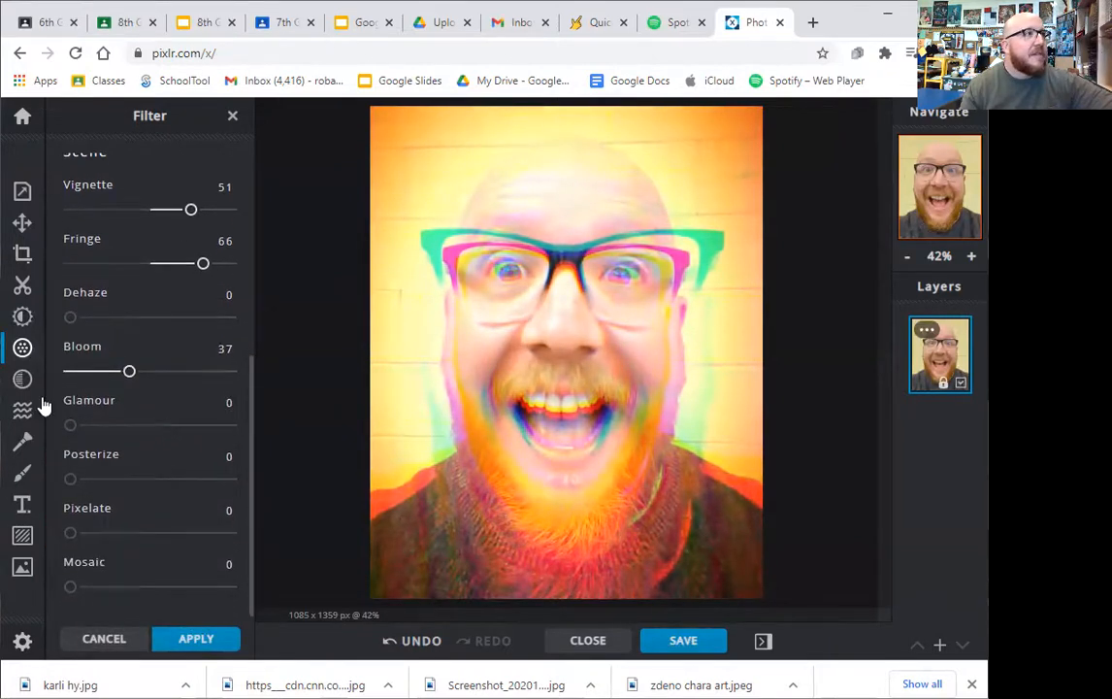
mouse_move(72, 481)
mouse_down()
mouse_move(156, 487)
mouse_move(80, 485)
mouse_up()
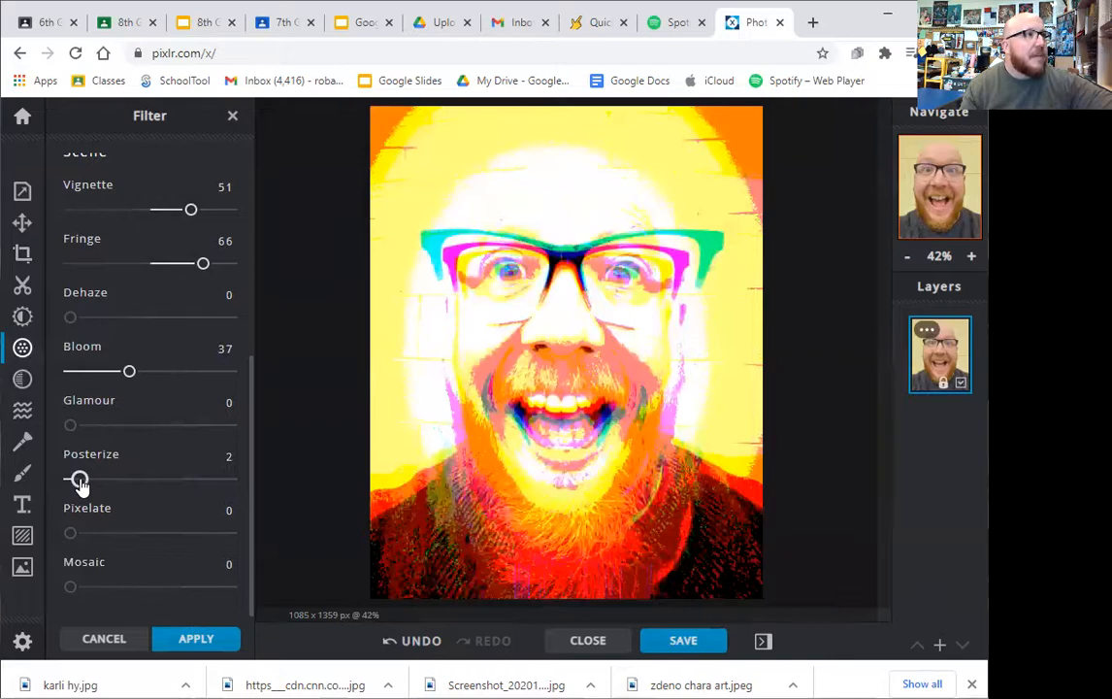
drag(70, 534, 104, 535)
mouse_move(69, 589)
mouse_down()
mouse_move(133, 589)
mouse_move(84, 587)
mouse_up()
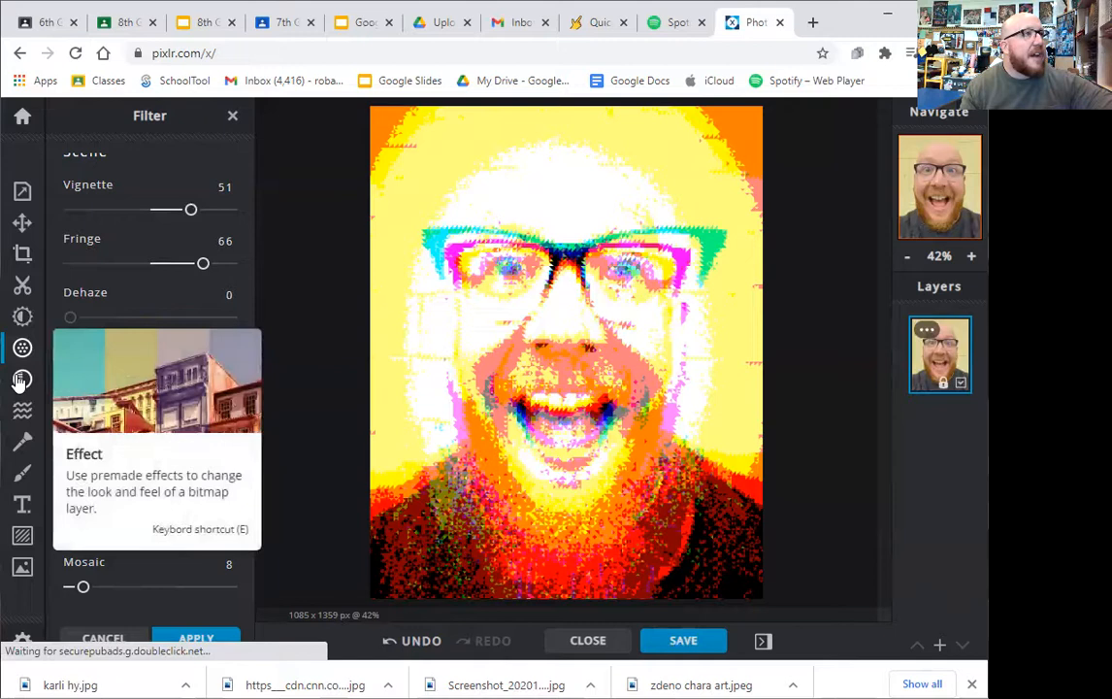
Dismiss the ad and try the Forest, Flower and Beach effects from the Nature category on the photo.
click(21, 380)
scroll(139, 391, down, 2)
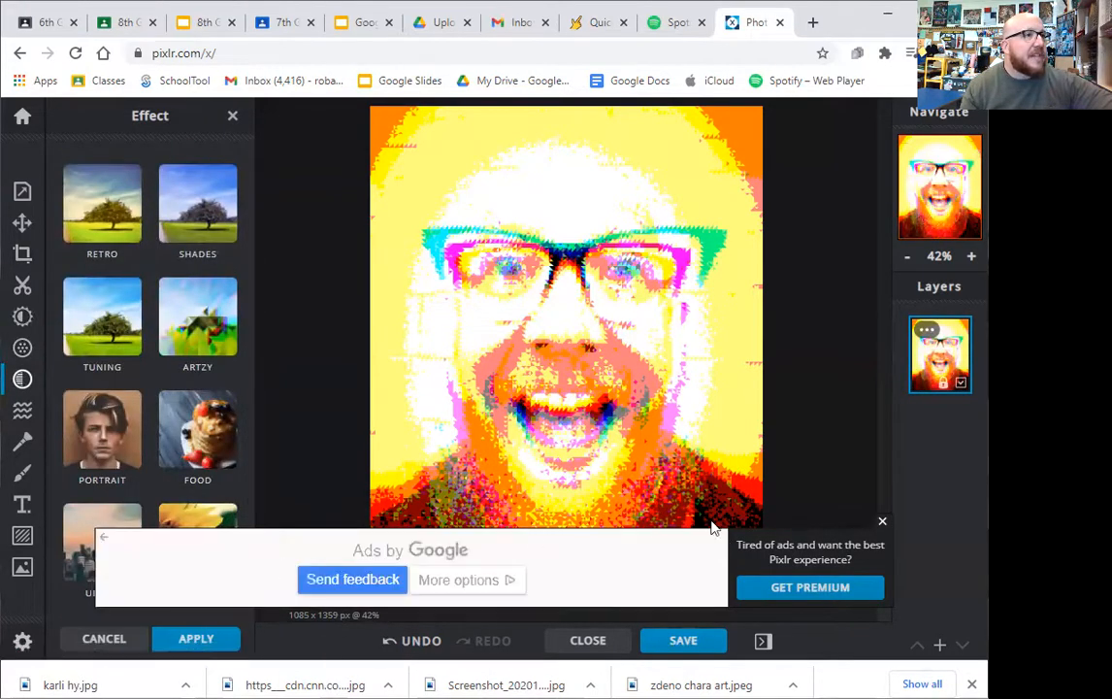
click(883, 524)
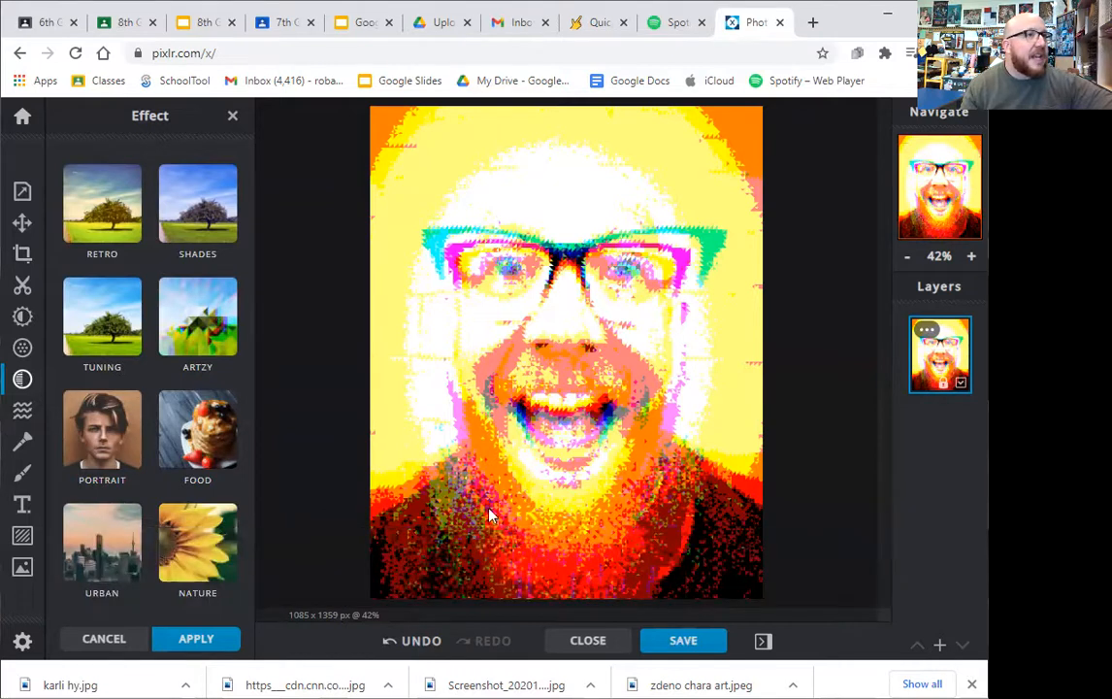
click(201, 540)
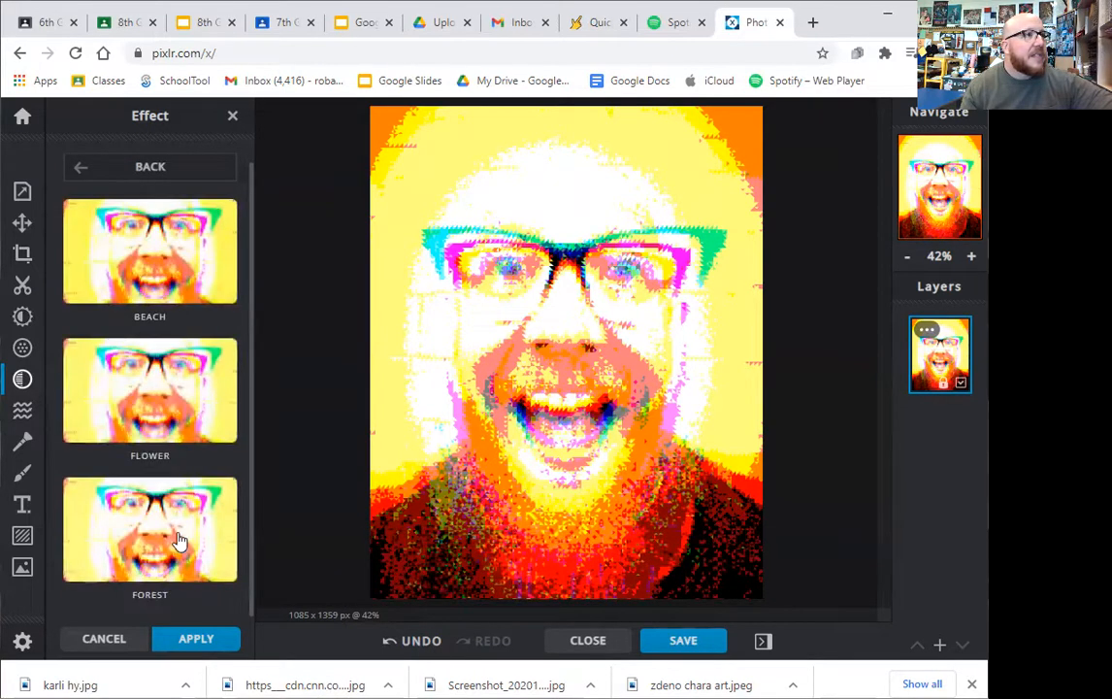
click(178, 536)
scroll(141, 469, down, 1)
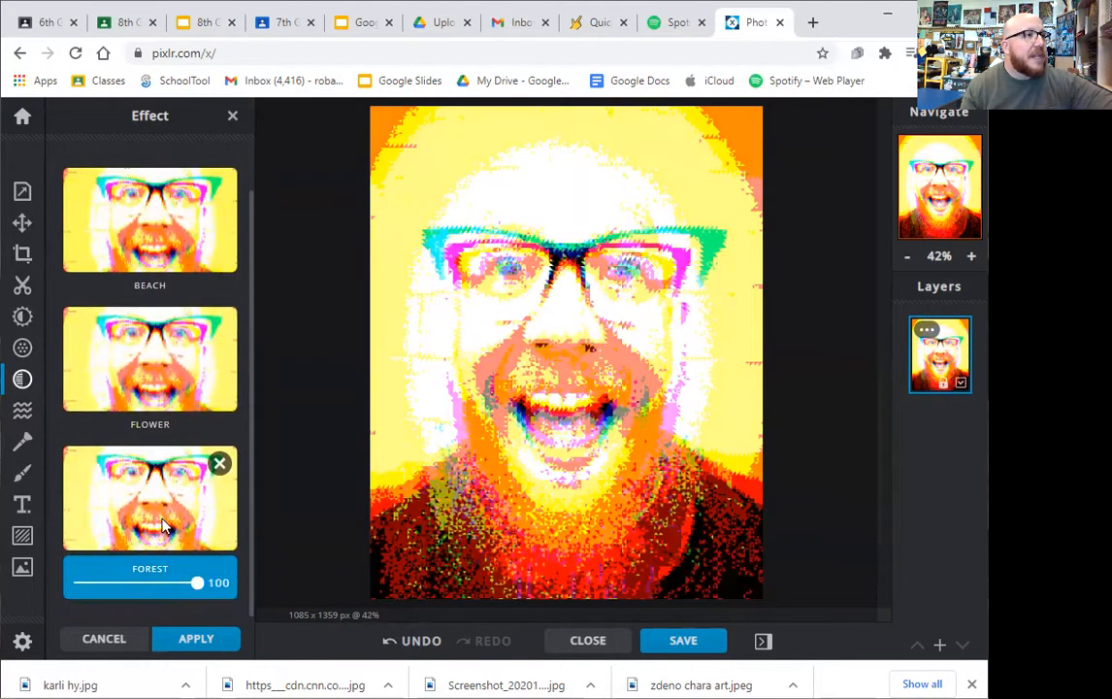
scroll(154, 405, up, 2)
click(154, 405)
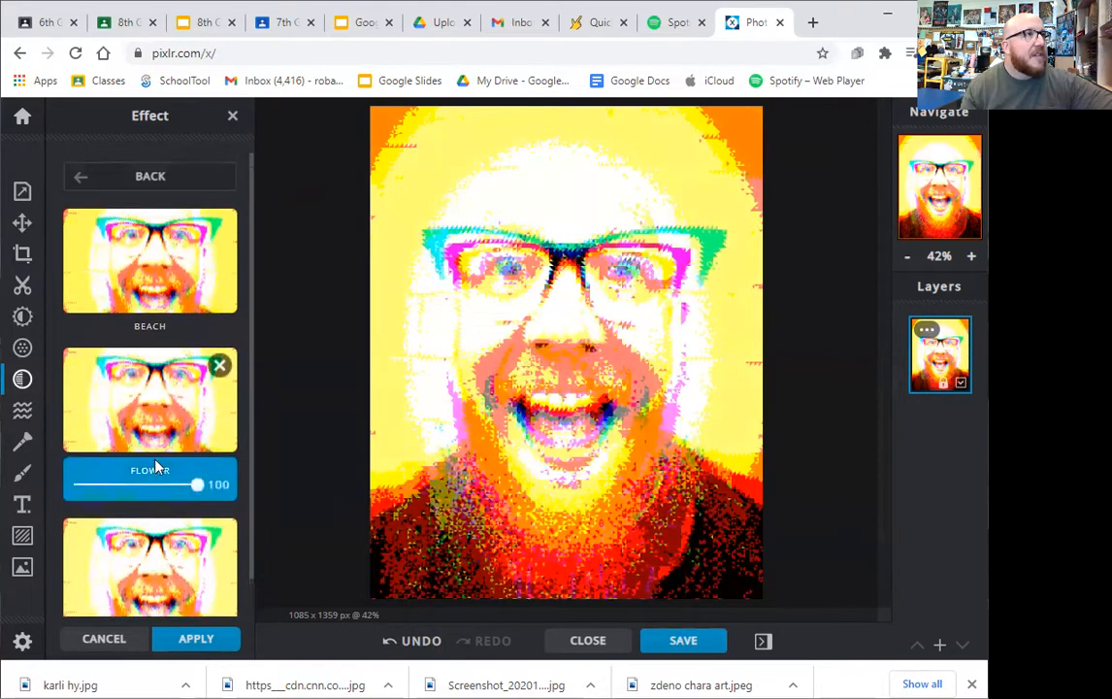
click(137, 285)
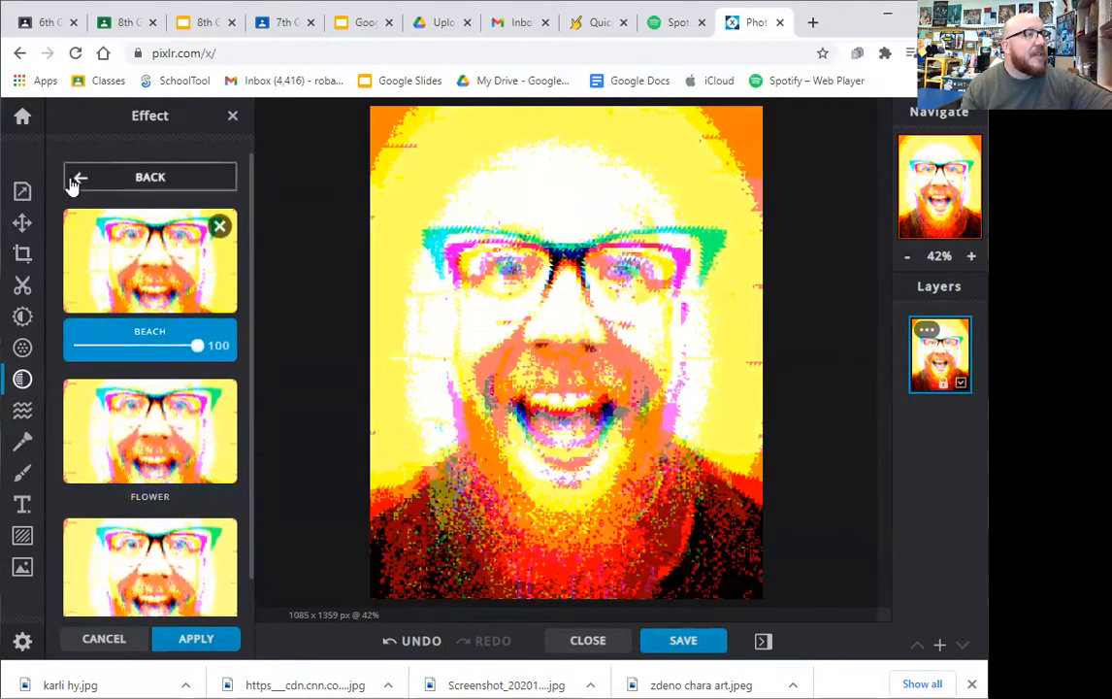
Try the Conny, Gordon and Agnes effects on the photo, reducing Agnes to an intensity of 0.
click(72, 178)
click(192, 424)
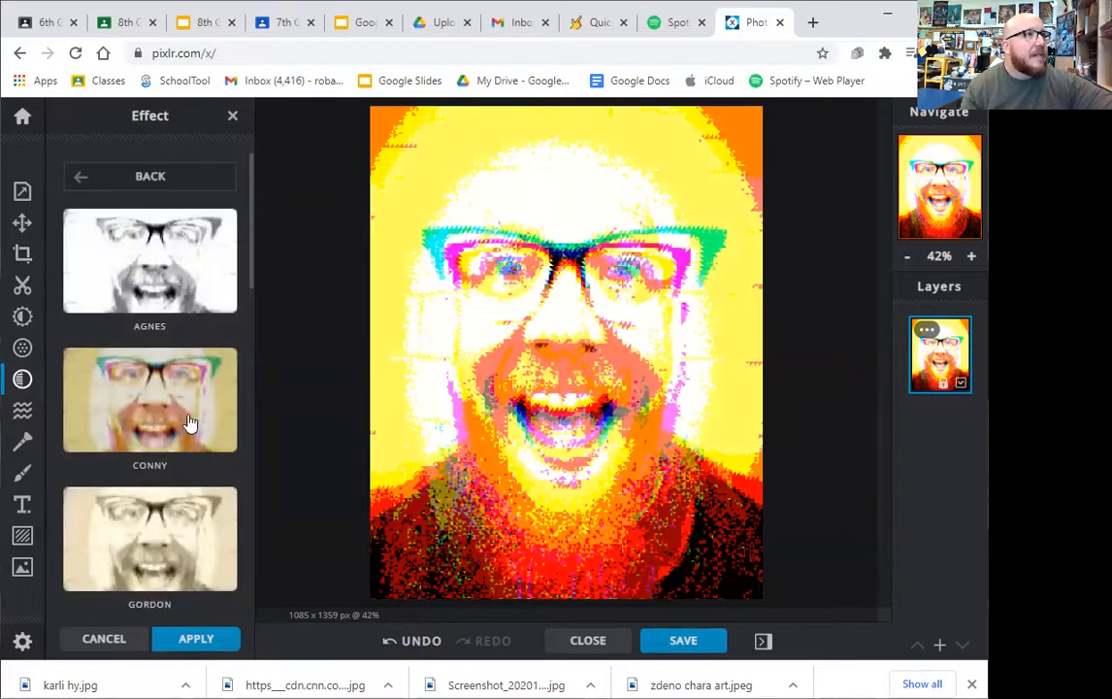
click(148, 397)
click(155, 567)
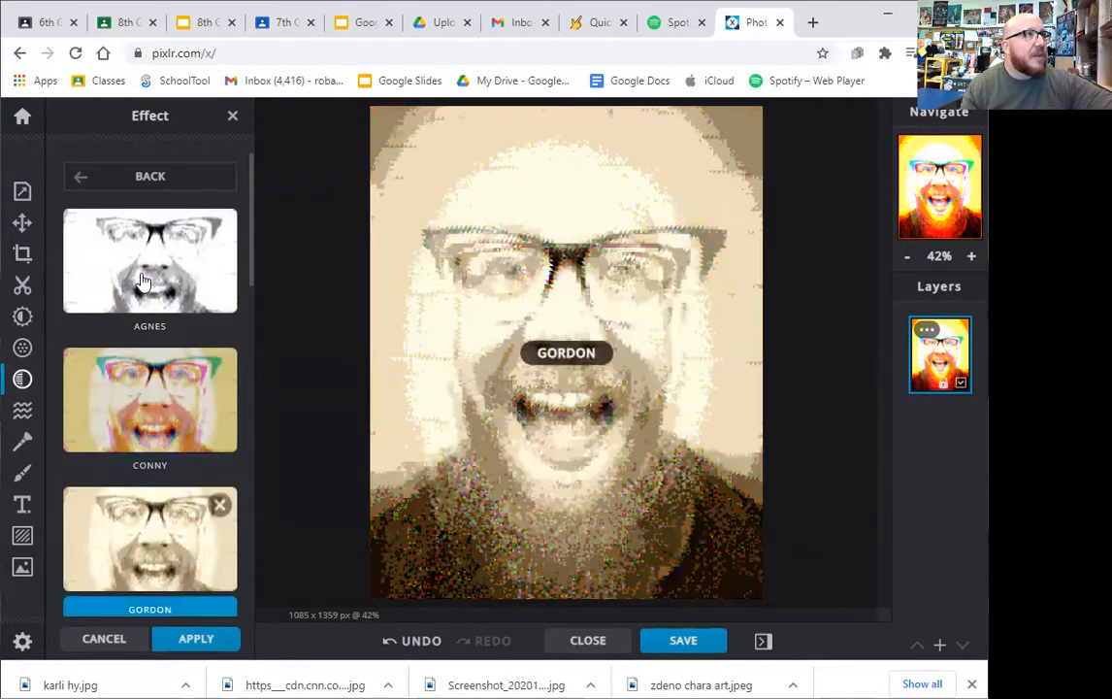
click(142, 280)
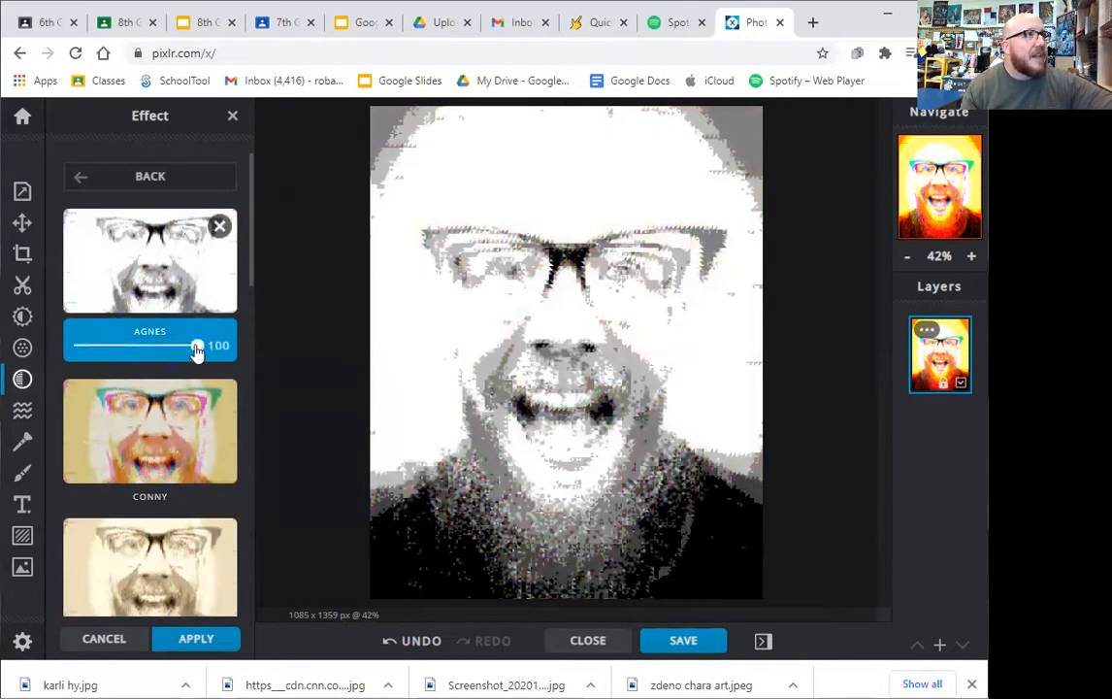
drag(196, 347, 80, 347)
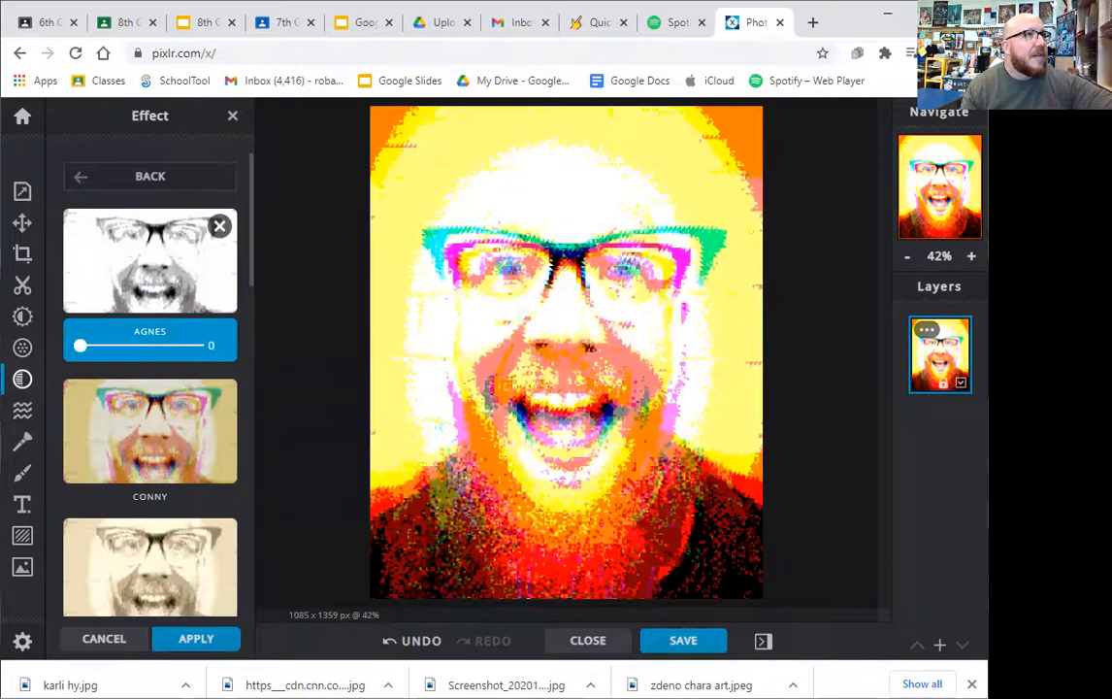
click(74, 180)
scroll(142, 421, down, 3)
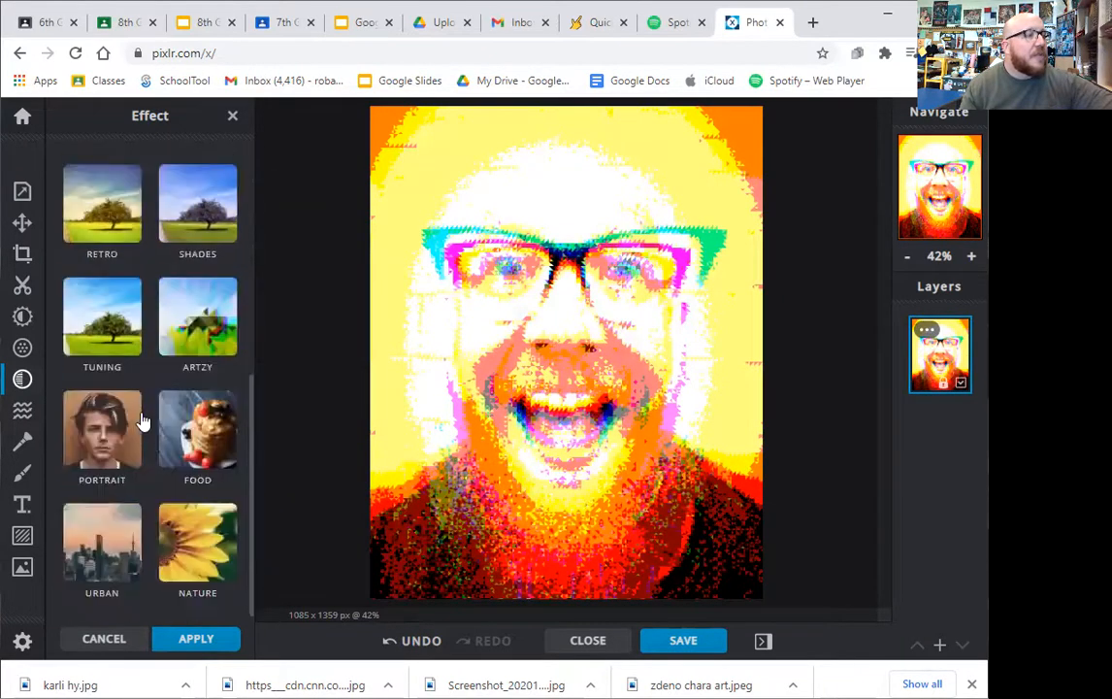
Look through the Liquify tool's two swirl modes without warping the photo.
click(22, 413)
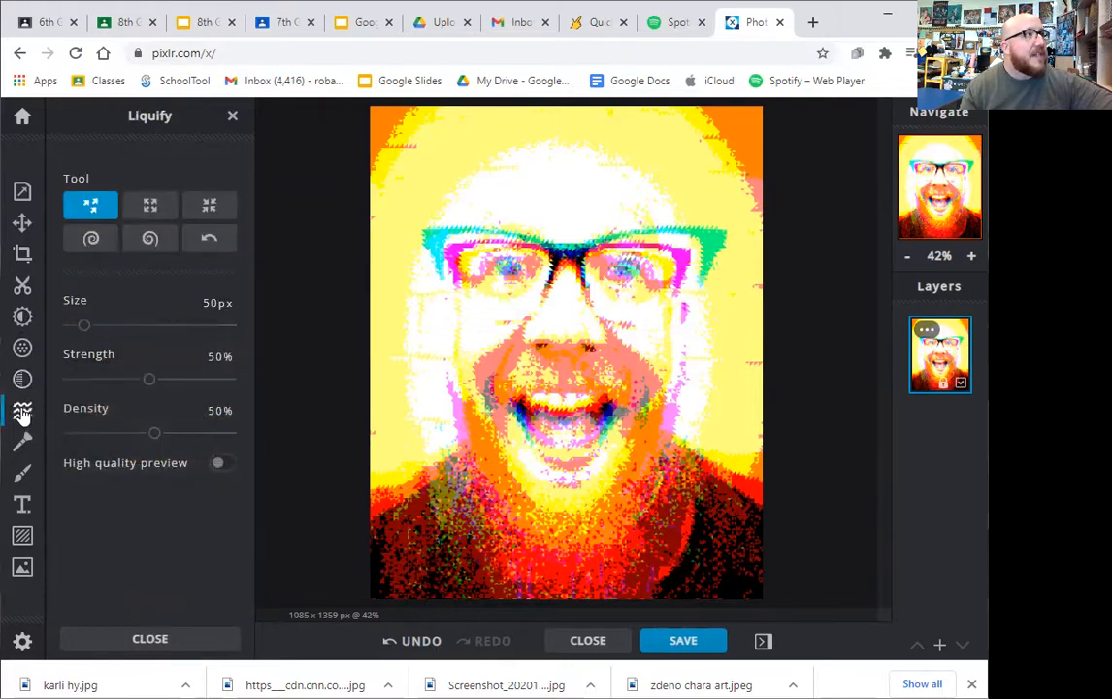
click(93, 240)
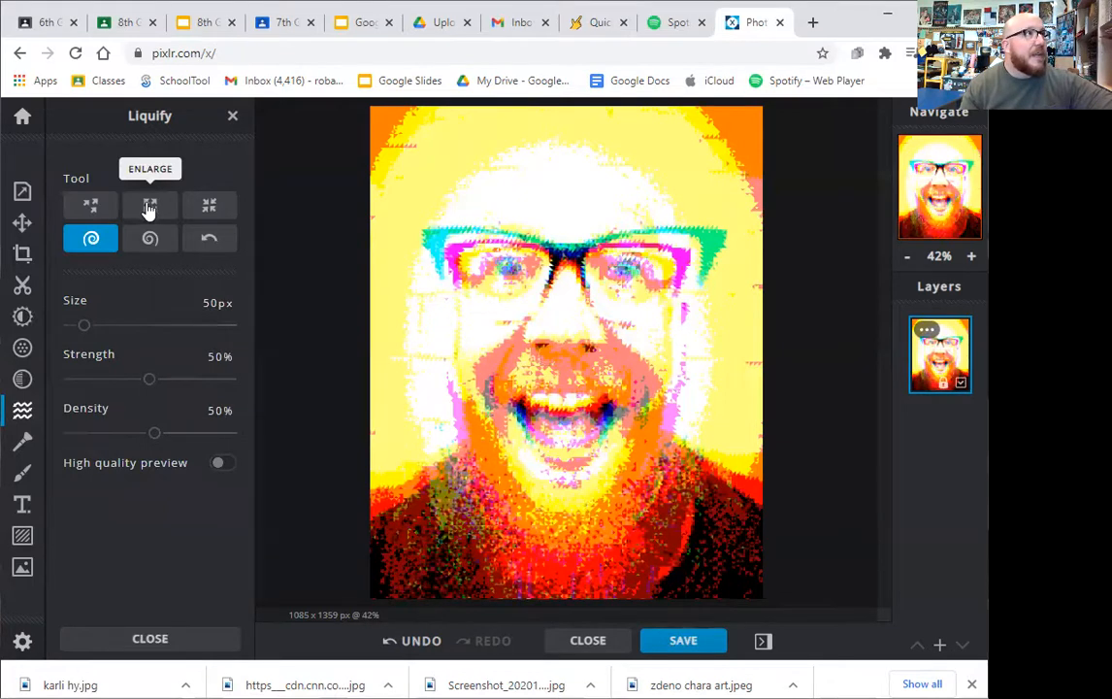
click(149, 239)
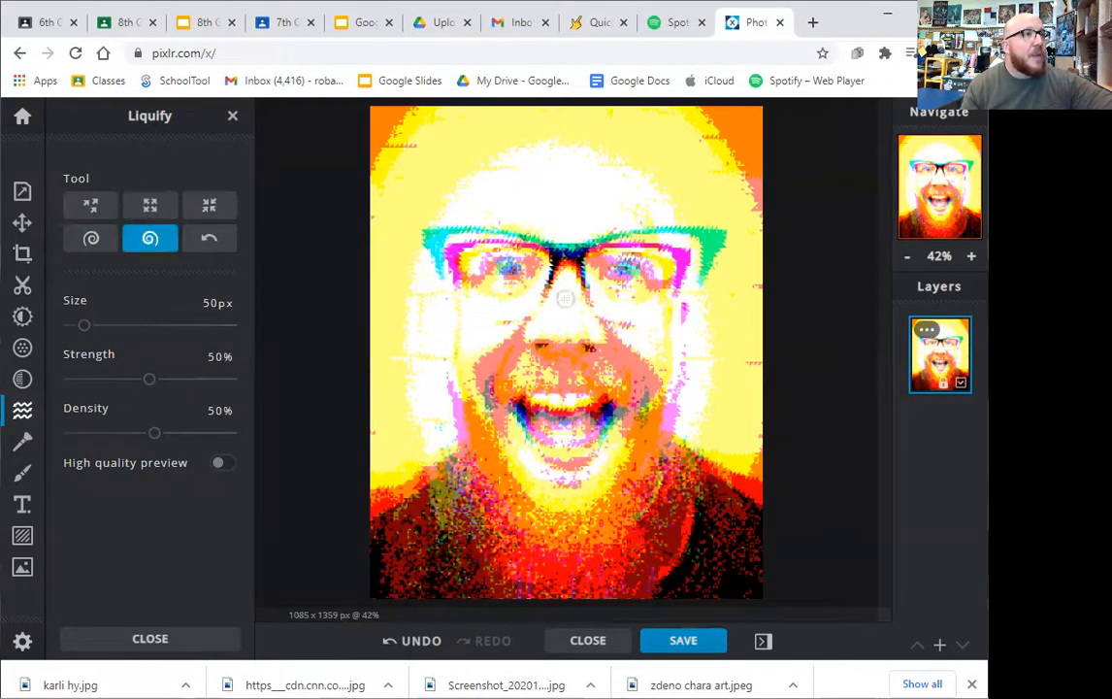
Try a white 40 px brush stroke down the face with the Draw tool and undo it.
click(24, 473)
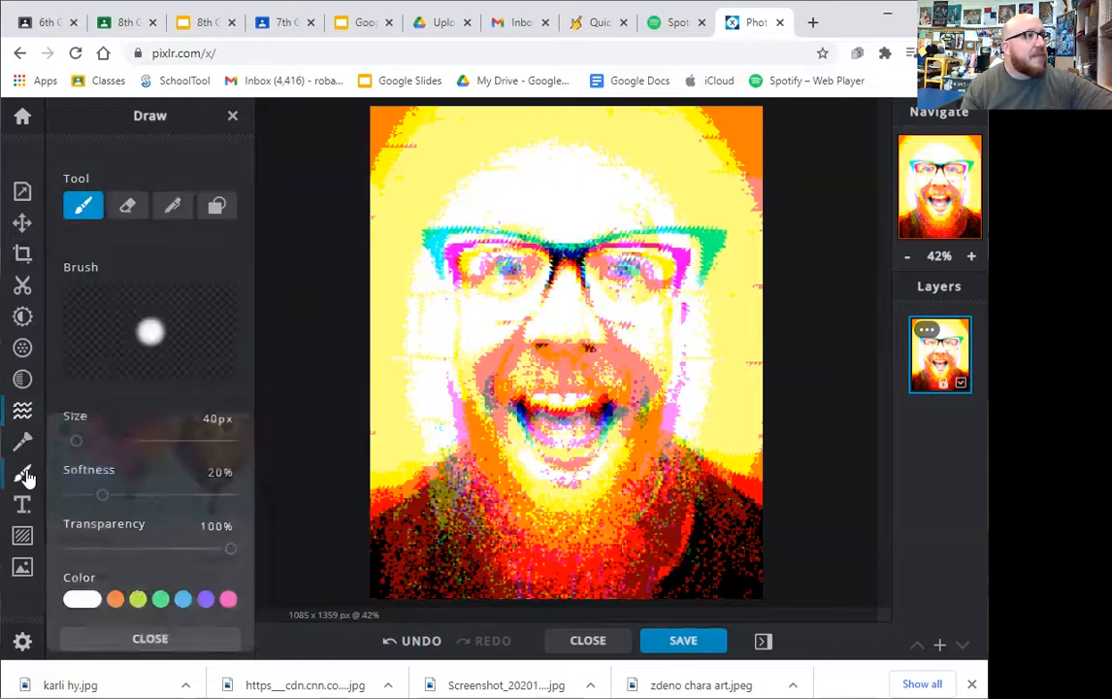
mouse_move(615, 177)
mouse_down()
mouse_move(590, 291)
mouse_move(684, 330)
mouse_move(660, 439)
mouse_move(689, 524)
mouse_up()
key(ctrl+z)
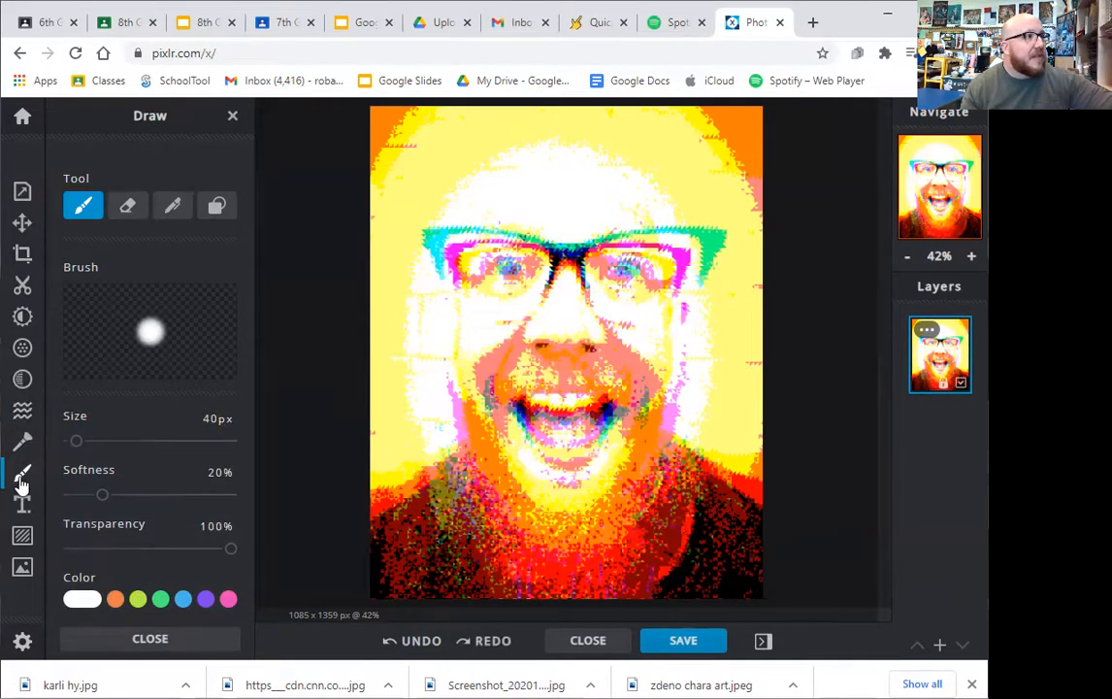
Try freehand blue brush strokes around the glasses and undo both of them.
click(183, 598)
mouse_move(555, 206)
mouse_down()
mouse_move(422, 175)
mouse_move(587, 258)
mouse_move(494, 174)
mouse_up()
mouse_move(597, 243)
mouse_down()
mouse_move(660, 296)
mouse_move(543, 180)
mouse_move(456, 228)
mouse_up()
key(ctrl+z)
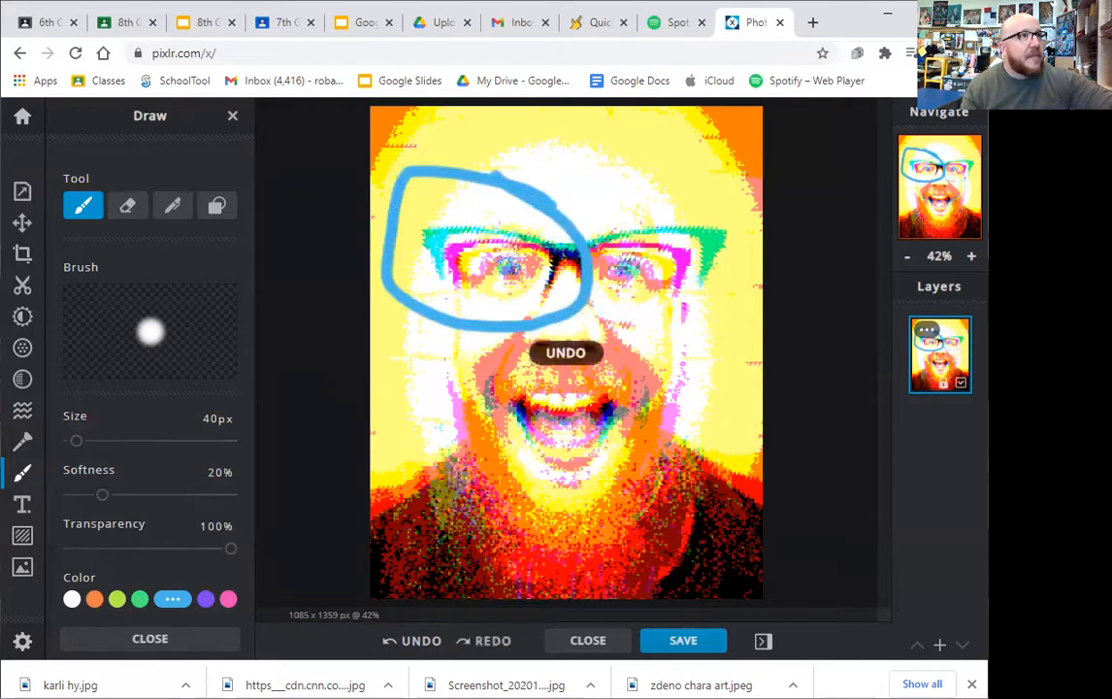
key(ctrl+z)
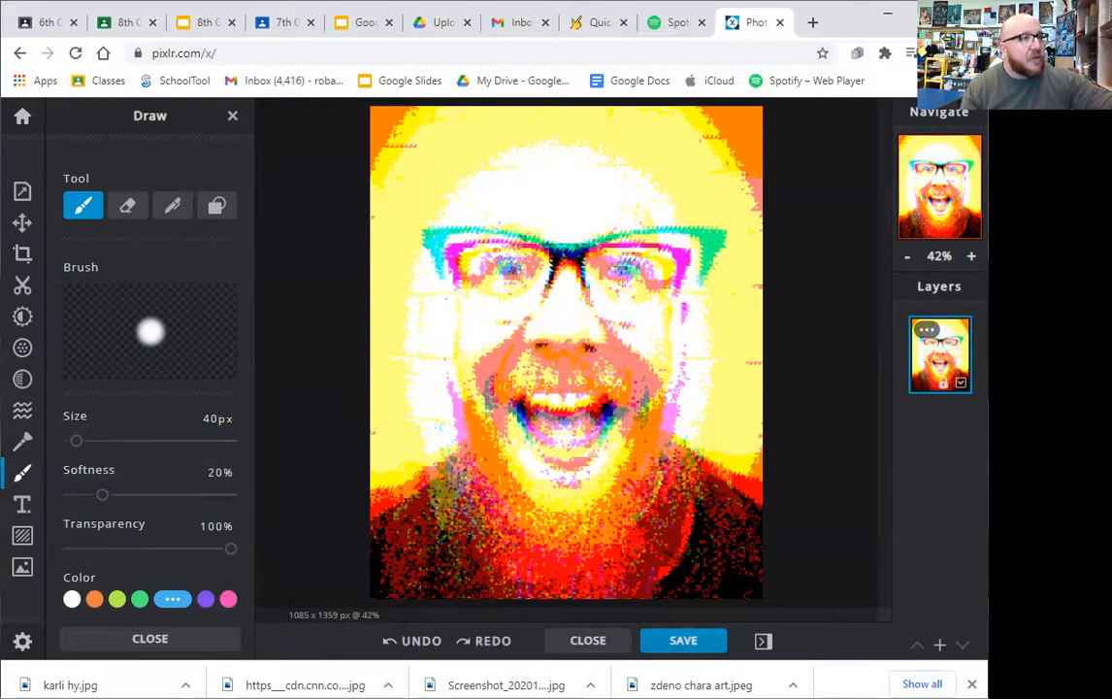